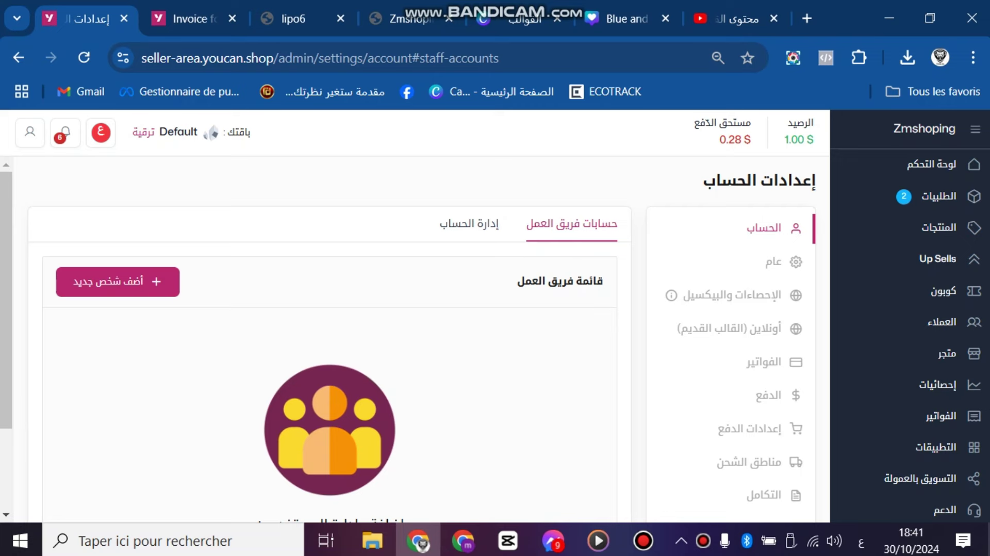
left_click(643, 540)
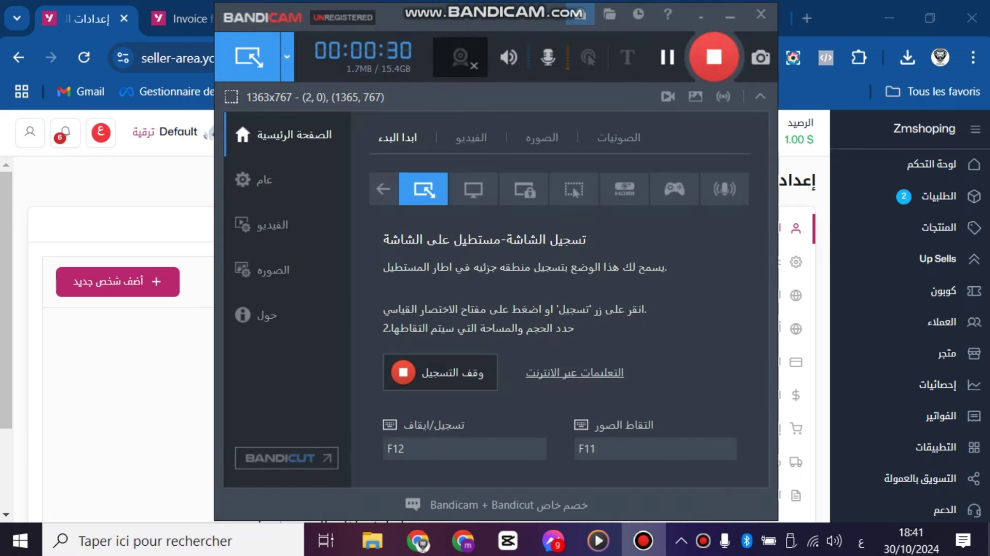
left_click(668, 57)
left_click(729, 17)
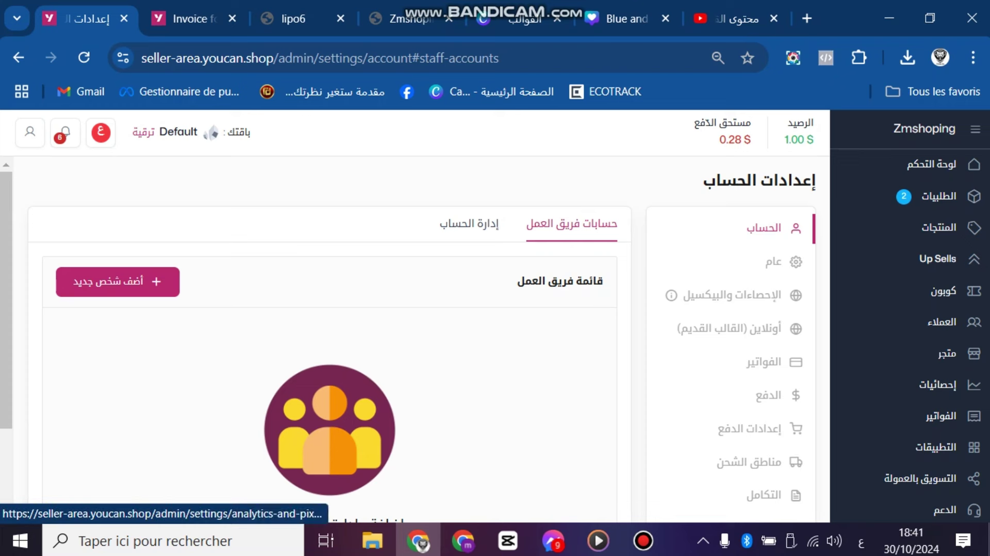
Open the CSS/JavaScript configs in the store's online (old template) settings.
left_click(729, 328)
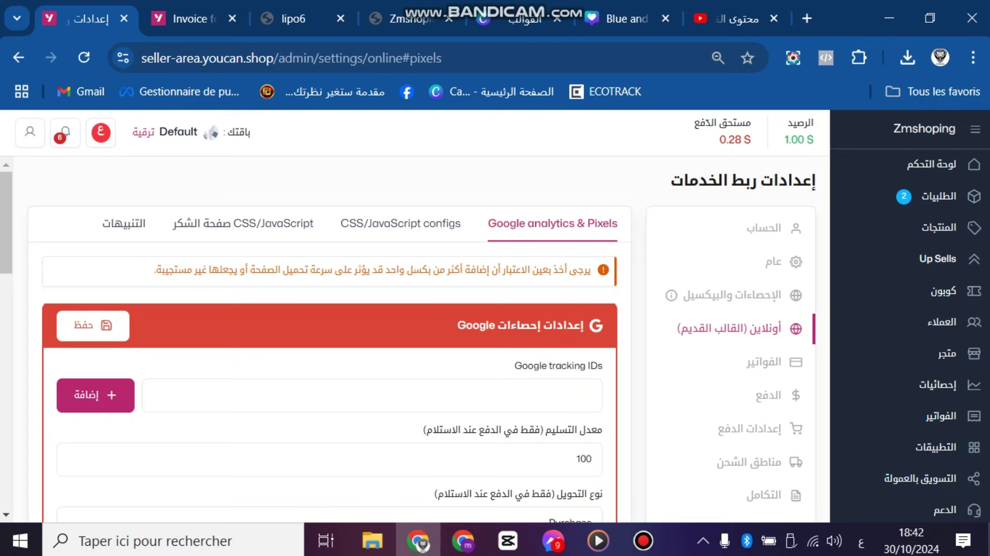
left_click(400, 224)
scroll(330, 361, "down", 3)
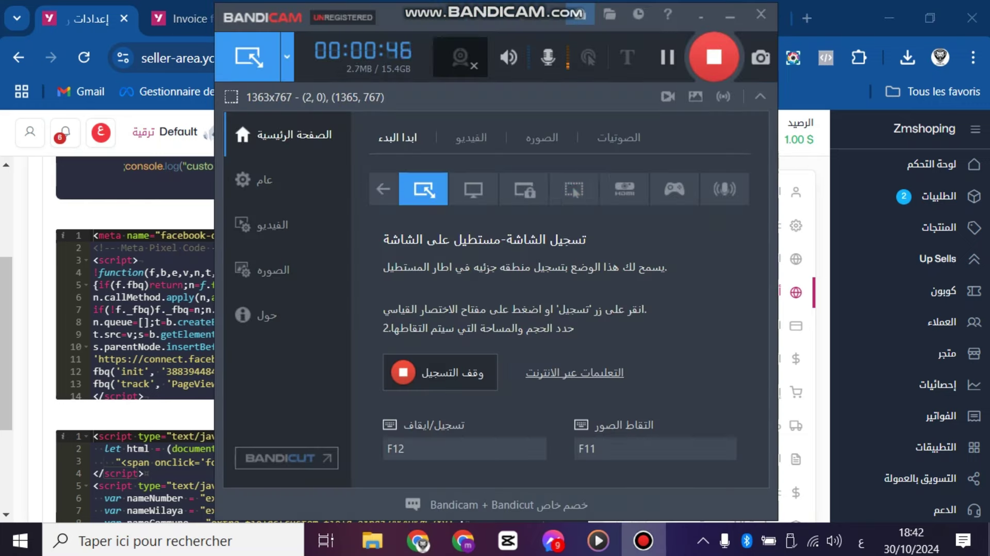
left_click(643, 540)
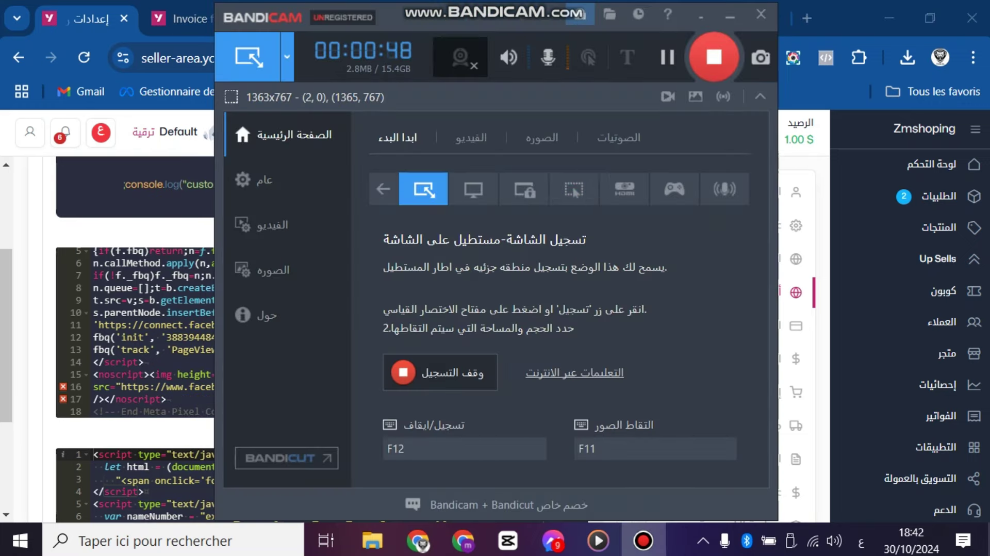
left_click(729, 15)
Examine the additional header and footer code, especially the custom field variables near the start of the footer script.
scroll(330, 335, "down", 3)
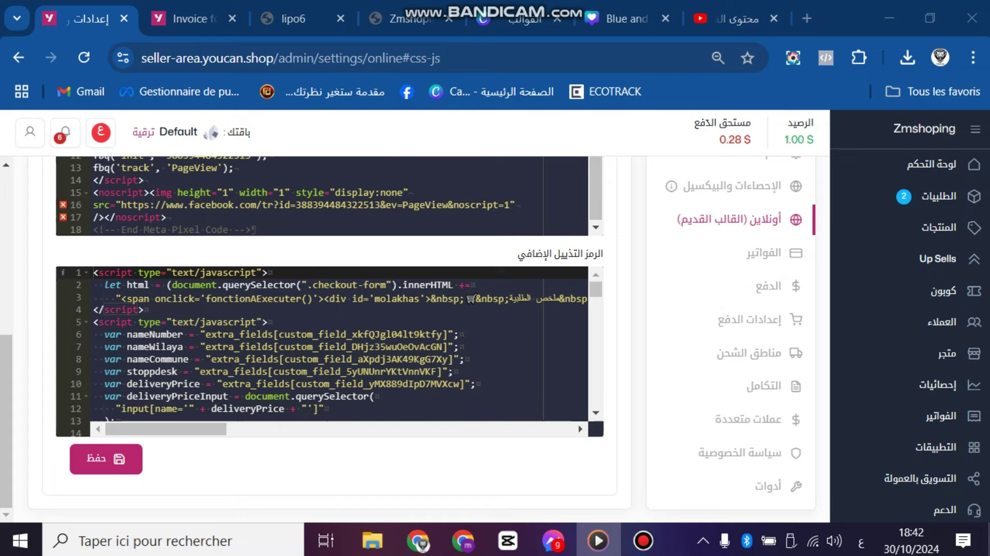
scroll(323, 343, "down", 20)
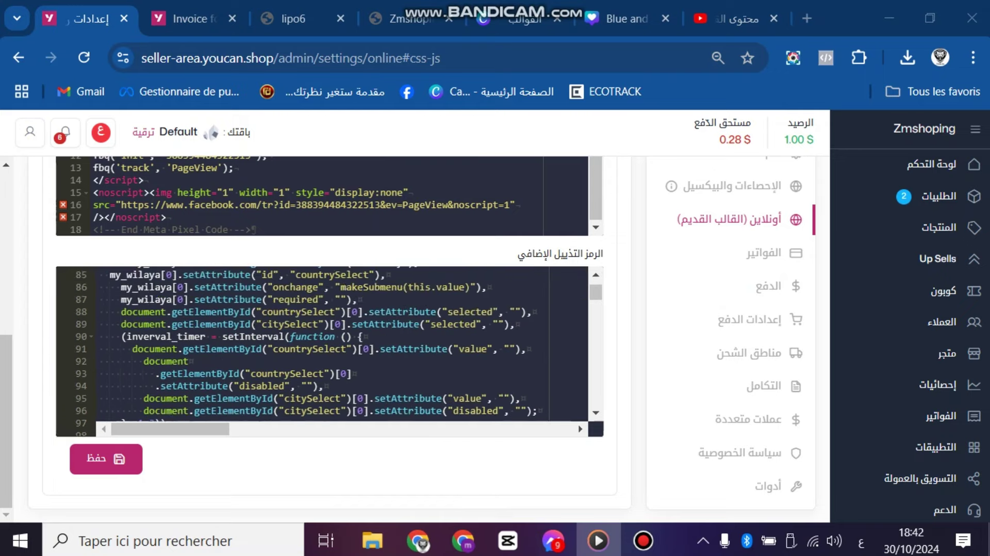
scroll(322, 343, "up", 18)
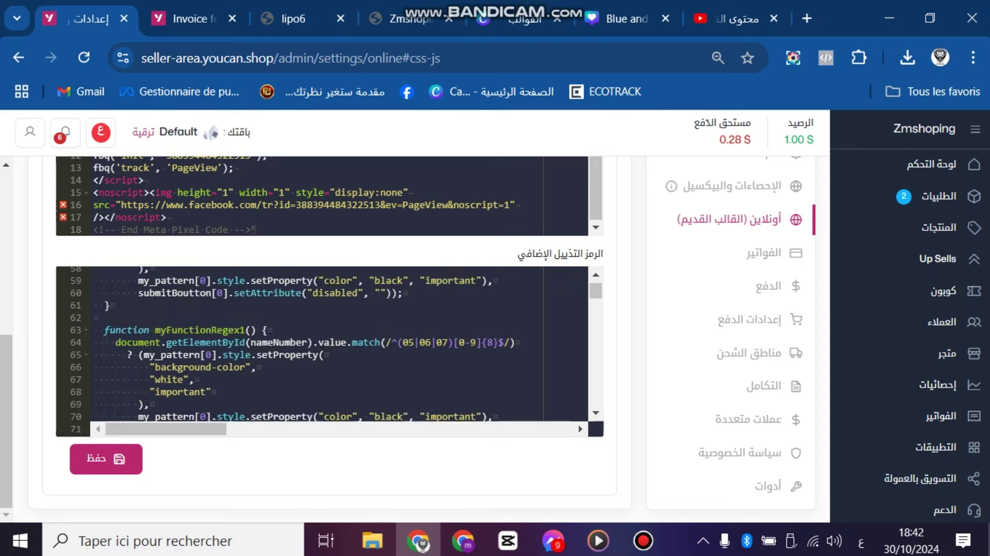
scroll(322, 342, "up", 12)
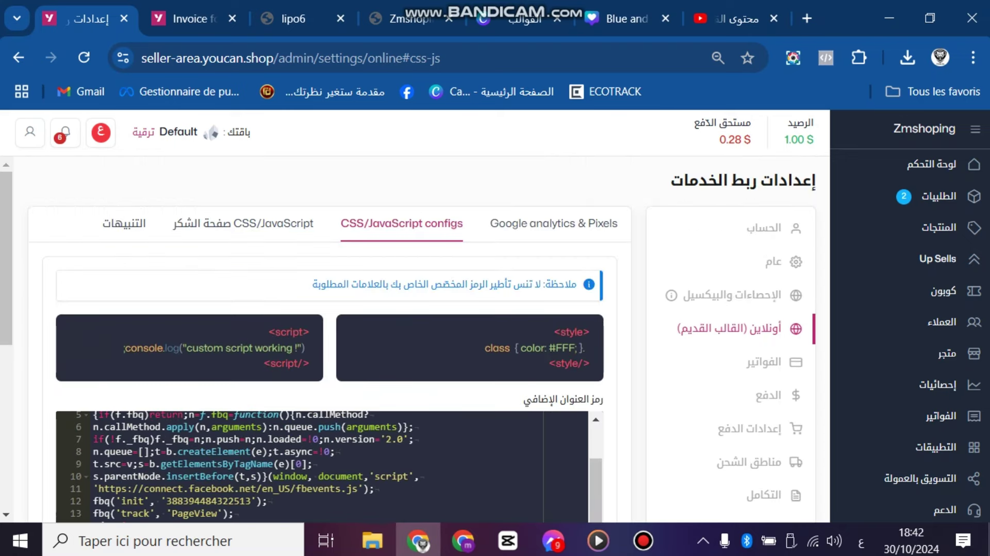
scroll(323, 343, "down", 4)
triple_click(195, 298)
left_click(194, 334)
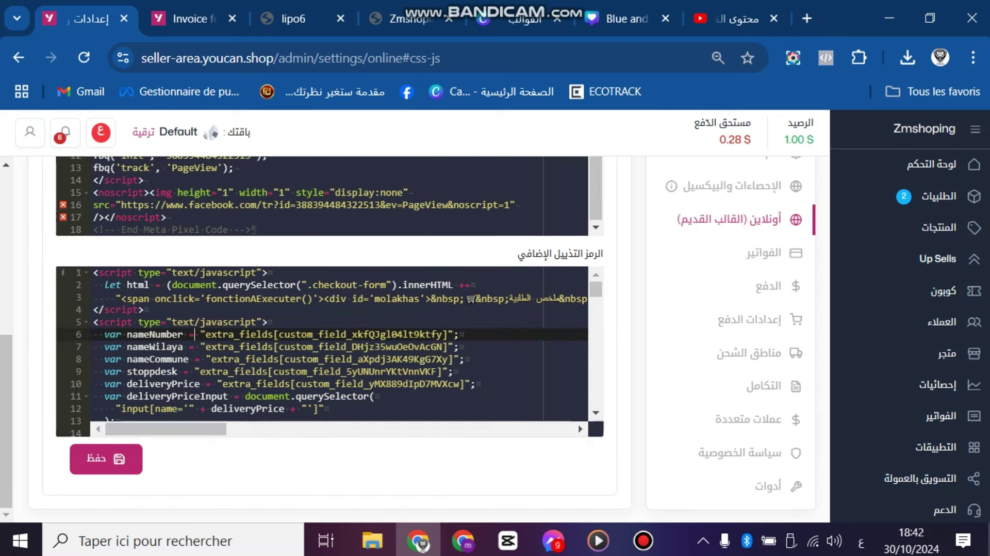
left_click(251, 334)
left_click(643, 540)
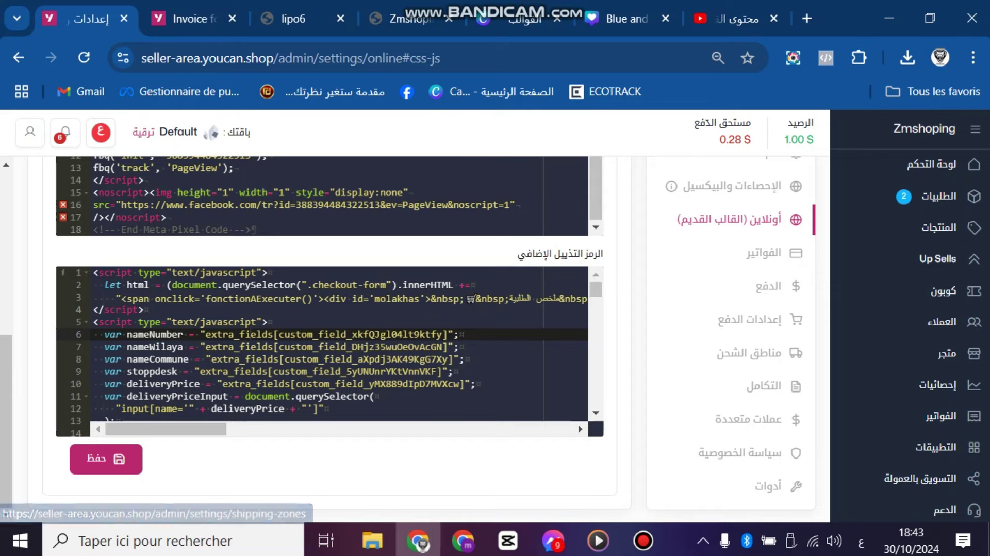
scroll(330, 340, "up", 3)
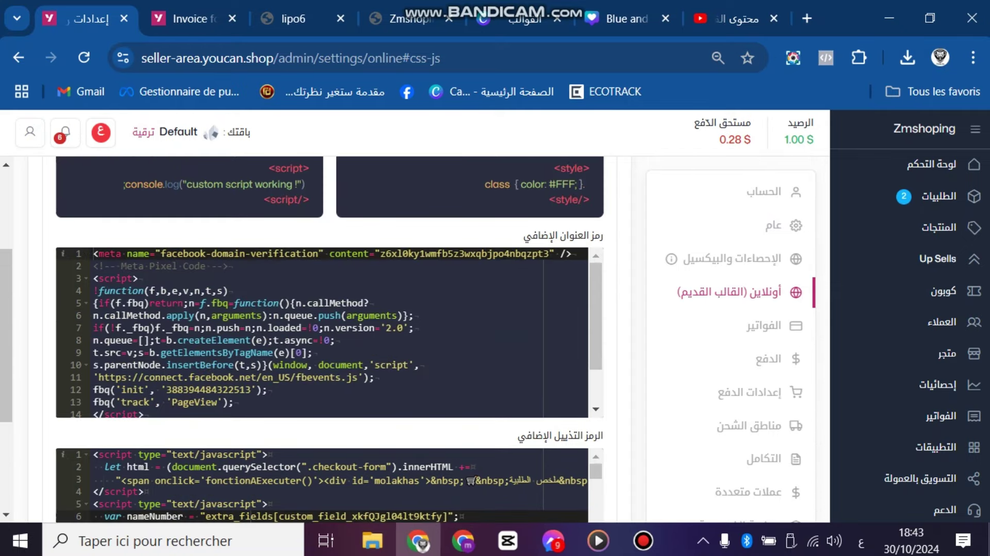
scroll(330, 340, "down", 3)
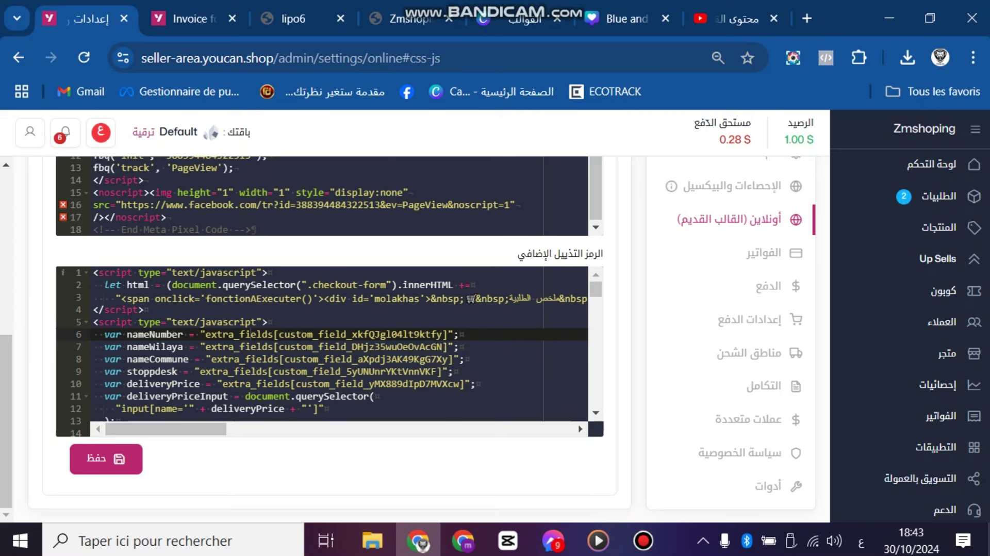
scroll(330, 343, "down", 8)
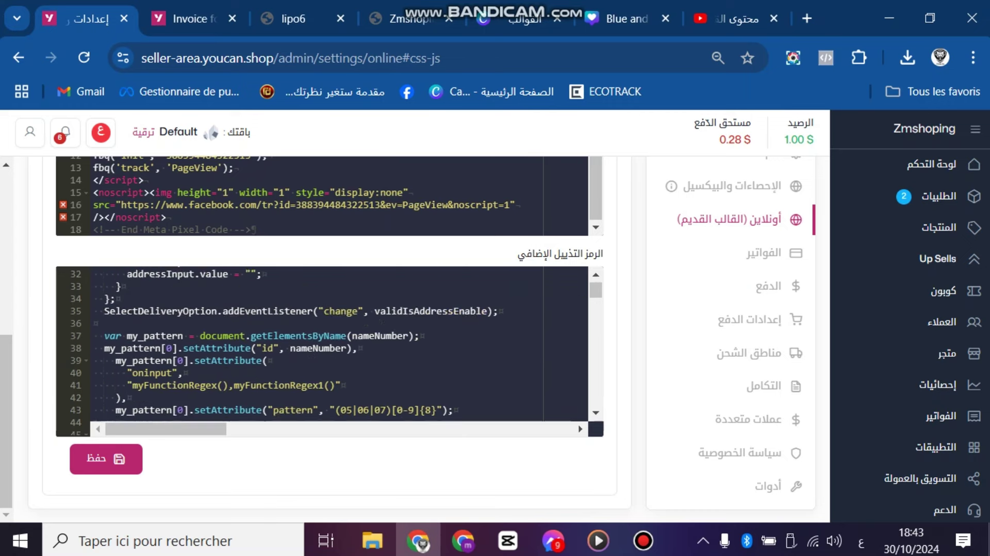
Open the payment settings and look over the Checkout information fields.
left_click(771, 285)
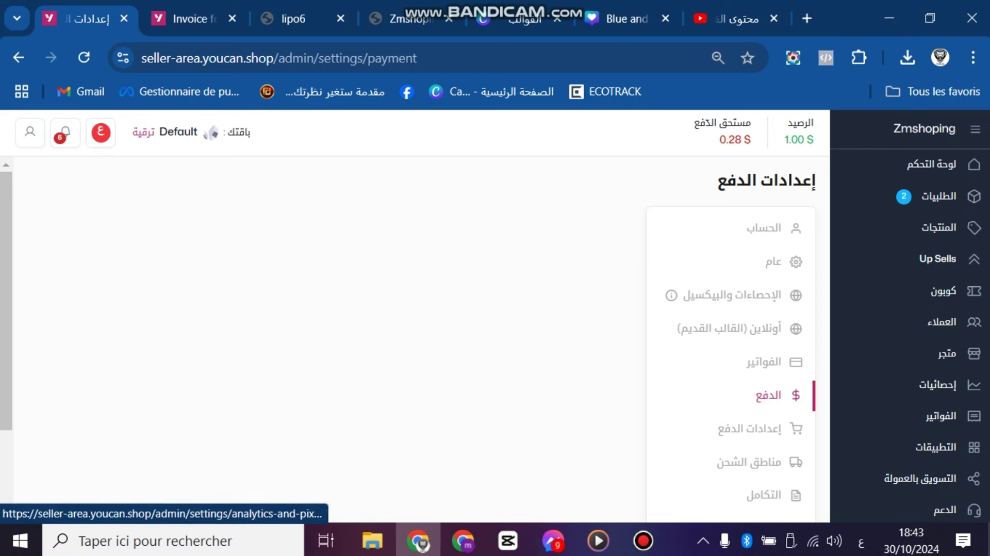
scroll(330, 341, "down", 2)
scroll(330, 335, "down", 6)
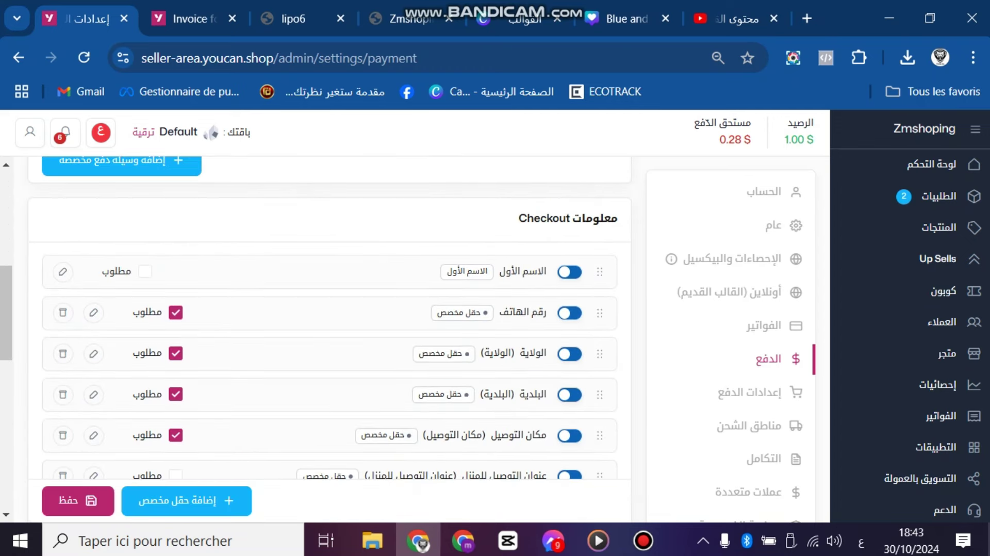
Switch the cash on delivery (COD) payment method off and back on.
scroll(330, 335, "up", 8)
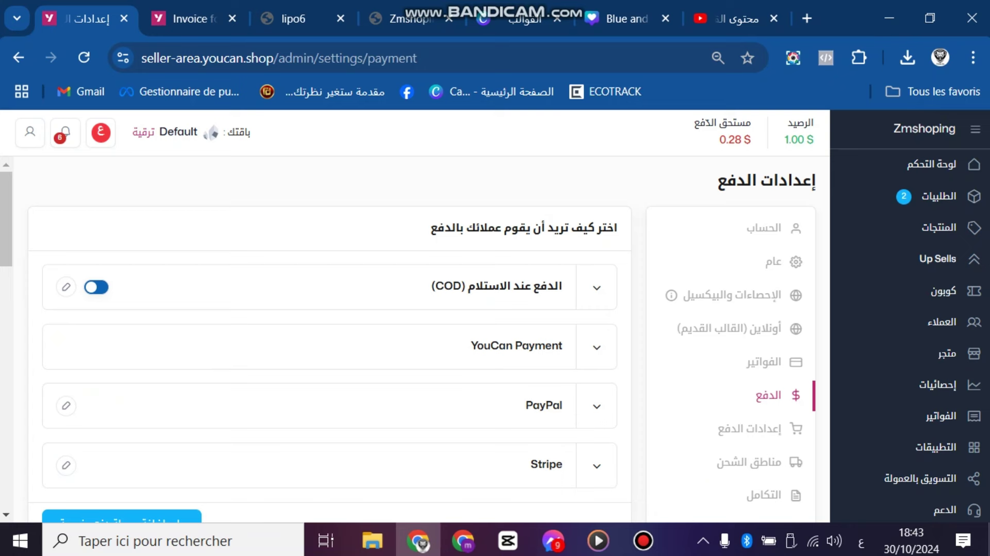
left_click(96, 287)
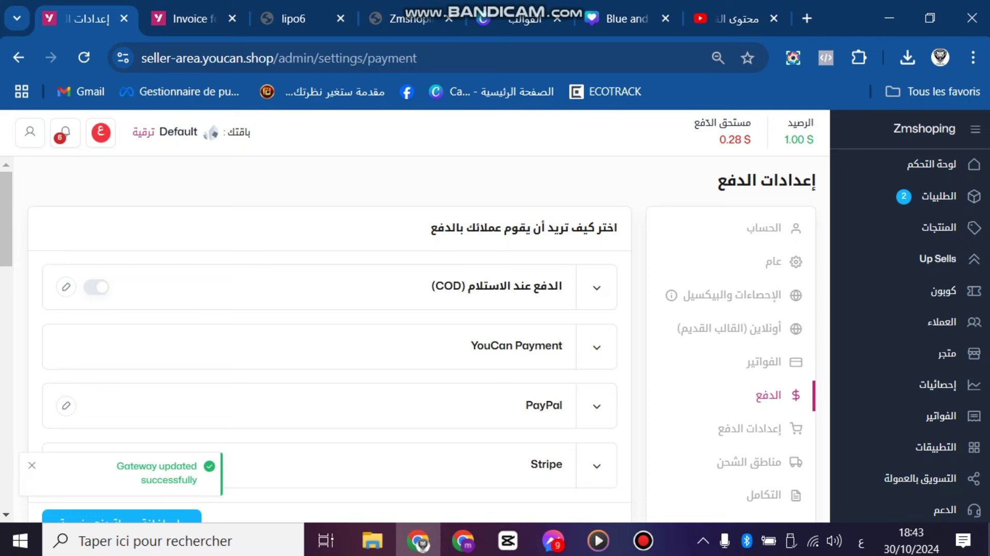
left_click(96, 287)
Examine the Checkout information list for its enabled, disabled and required fields, including the custom ones and the shipping options.
scroll(330, 340, "down", 5)
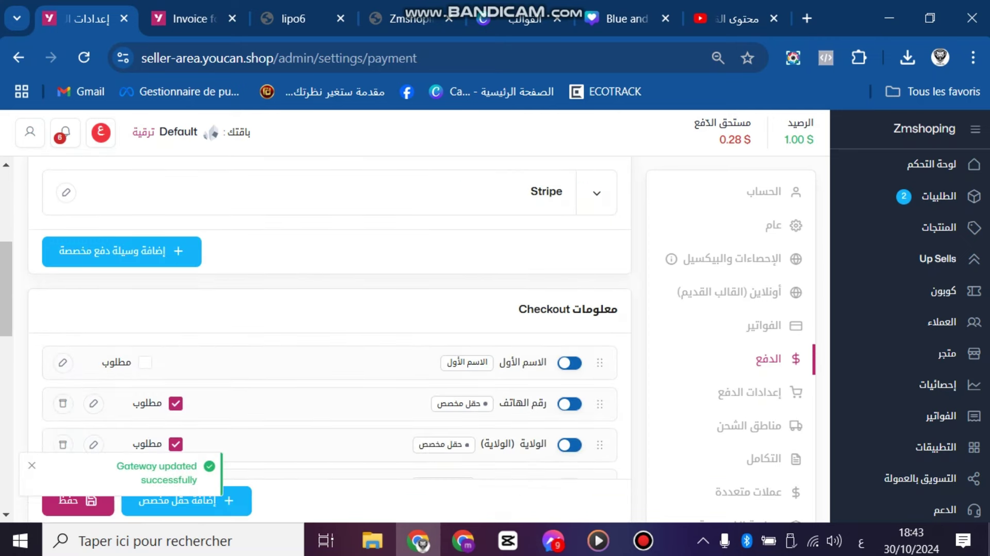
scroll(330, 340, "down", 10)
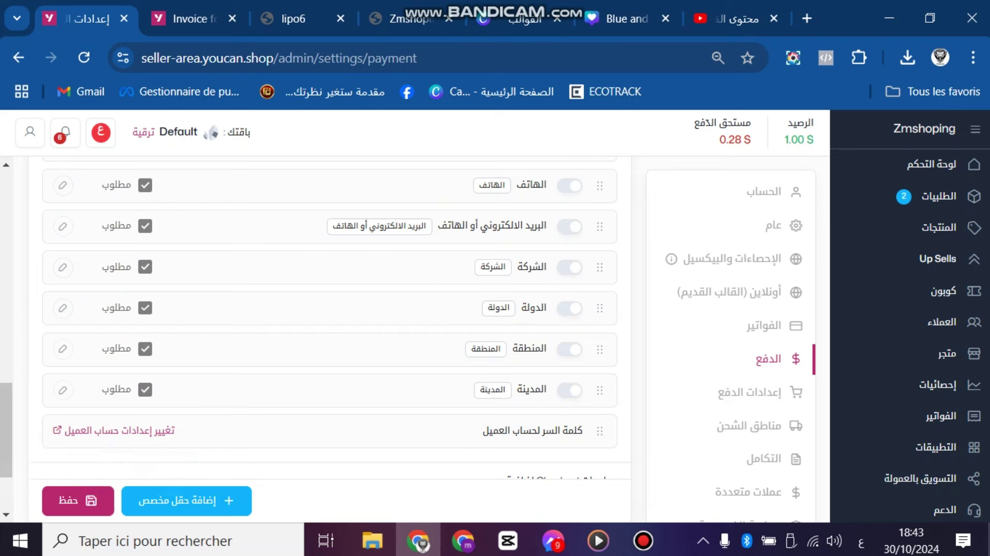
scroll(330, 340, "up", 5)
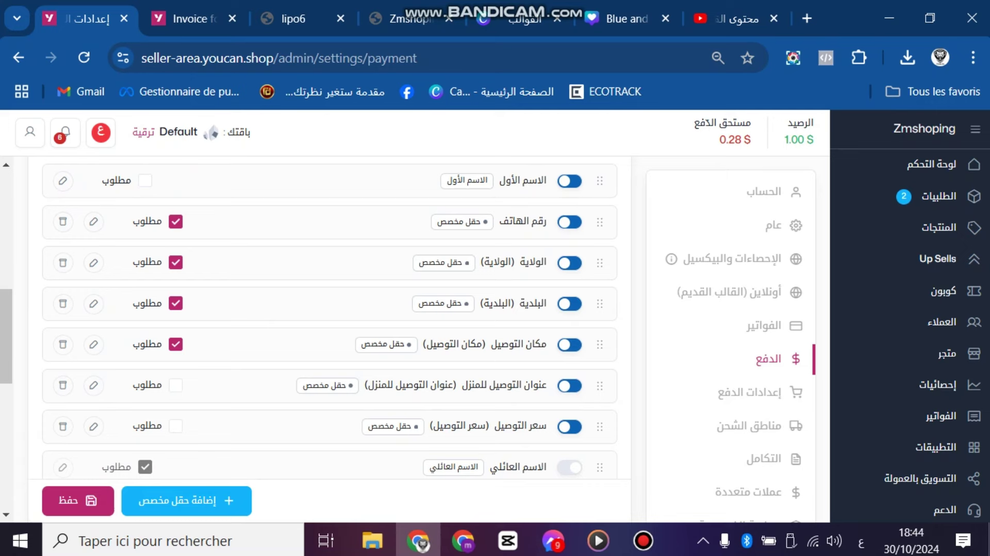
scroll(330, 320, "up", 4)
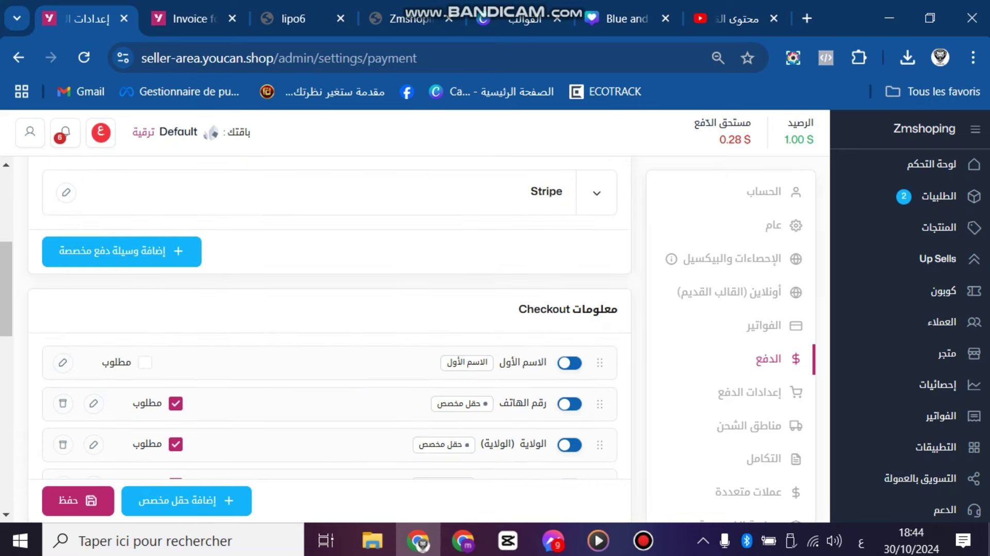
scroll(330, 319, "down", 4)
scroll(330, 319, "down", 4)
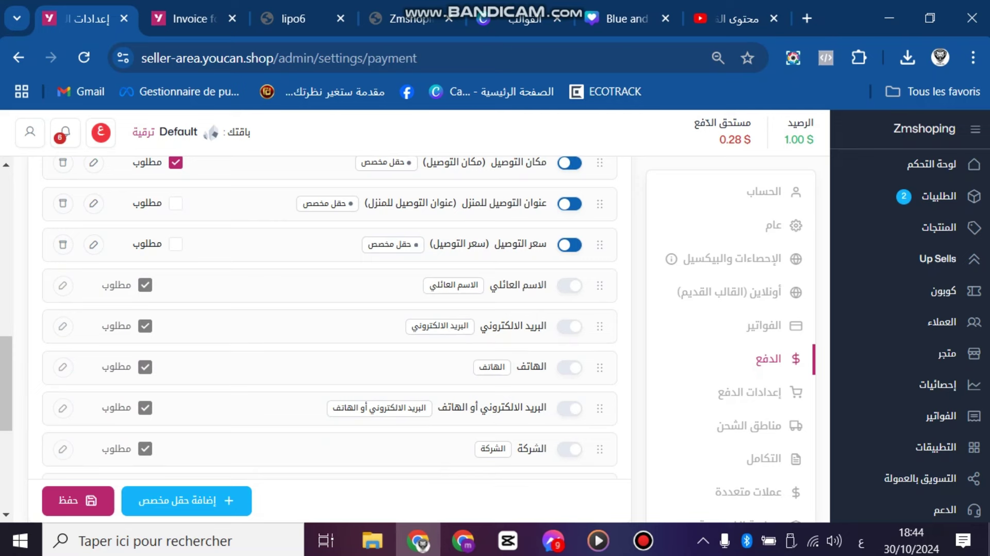
scroll(330, 319, "down", 5)
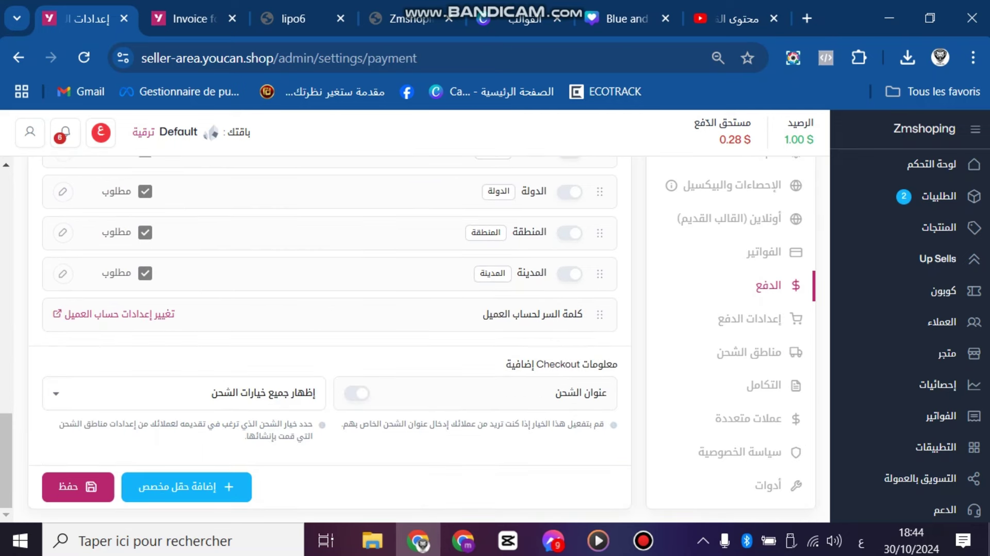
scroll(330, 320, "up", 5)
scroll(329, 335, "up", 10)
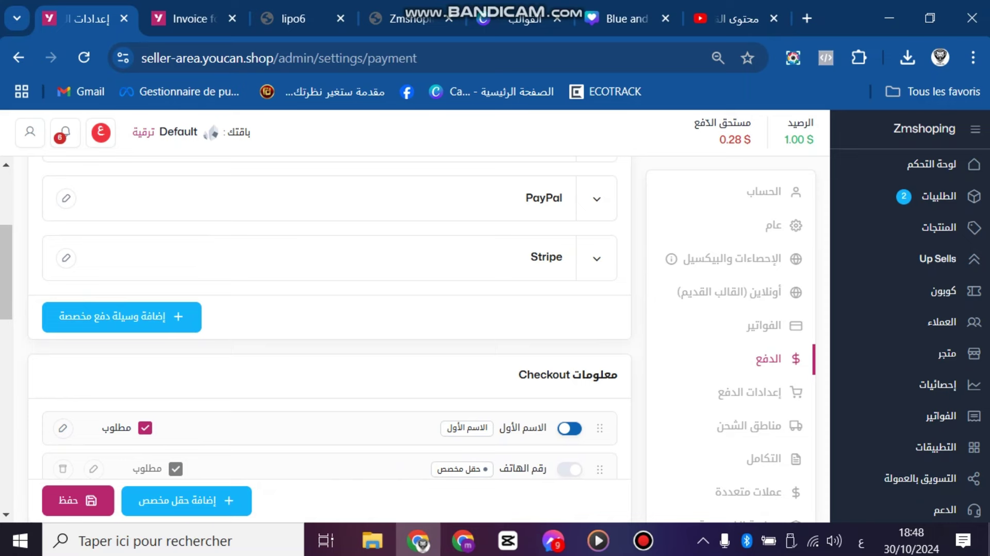
scroll(330, 335, "down", 4)
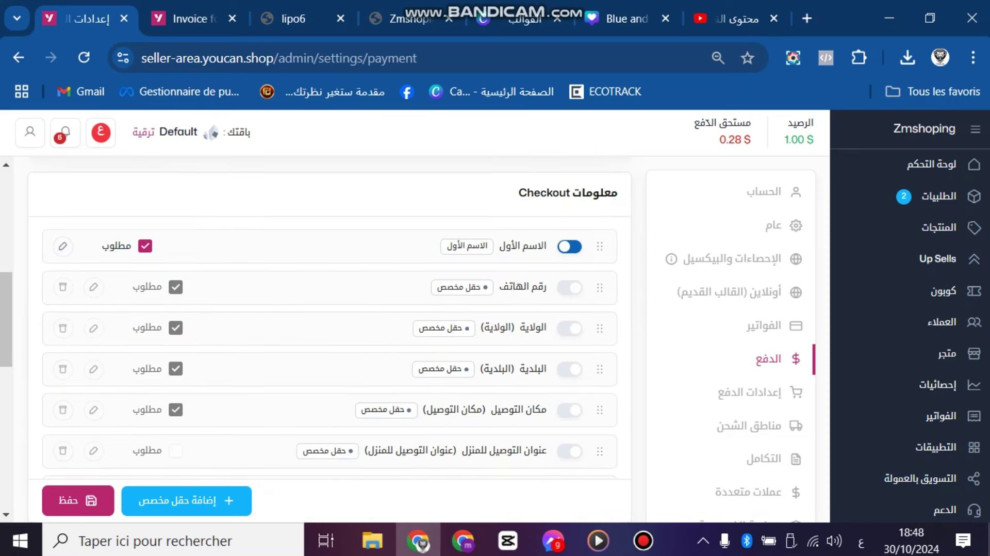
scroll(329, 335, "down", 8)
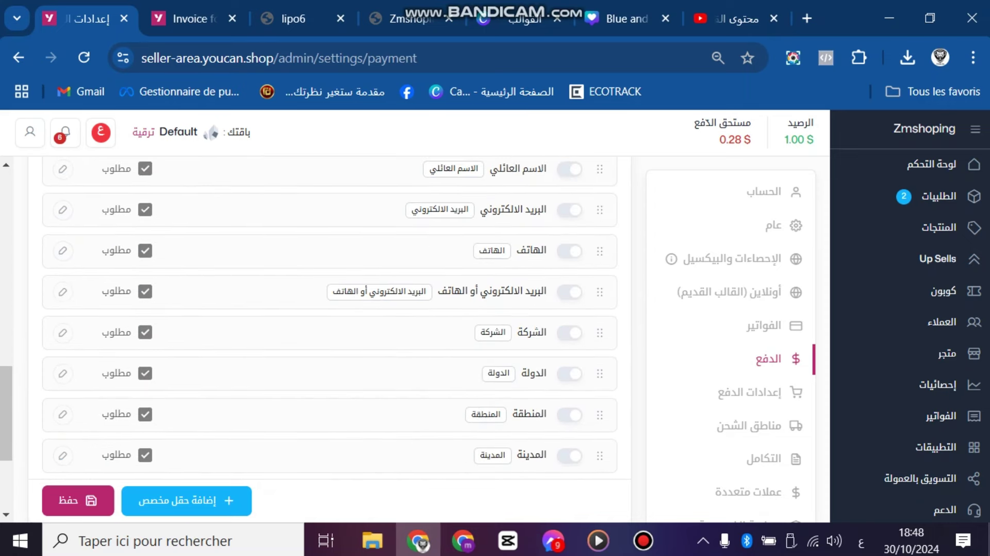
Start a custom checkout field of type number with the display name رقم الهاتف.
left_click(186, 500)
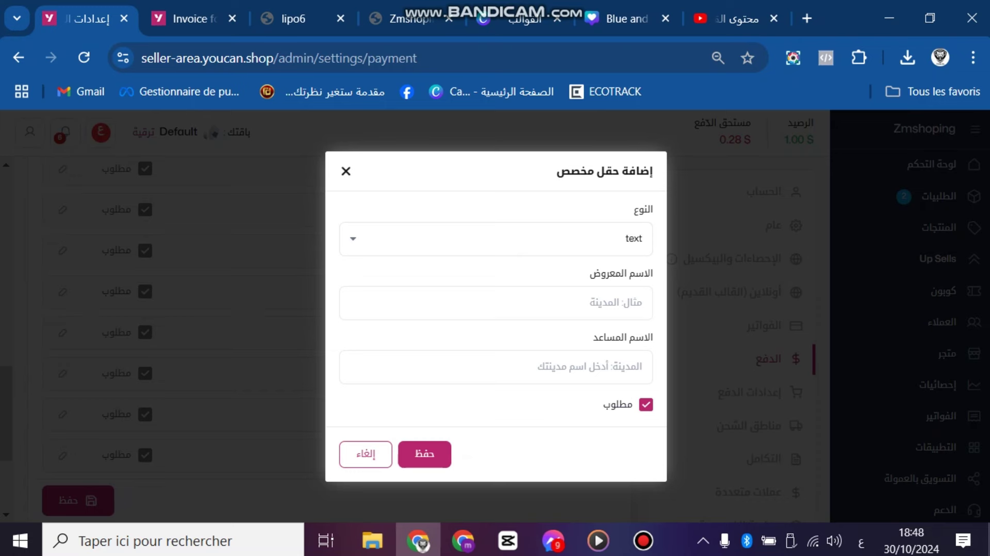
left_click(495, 238)
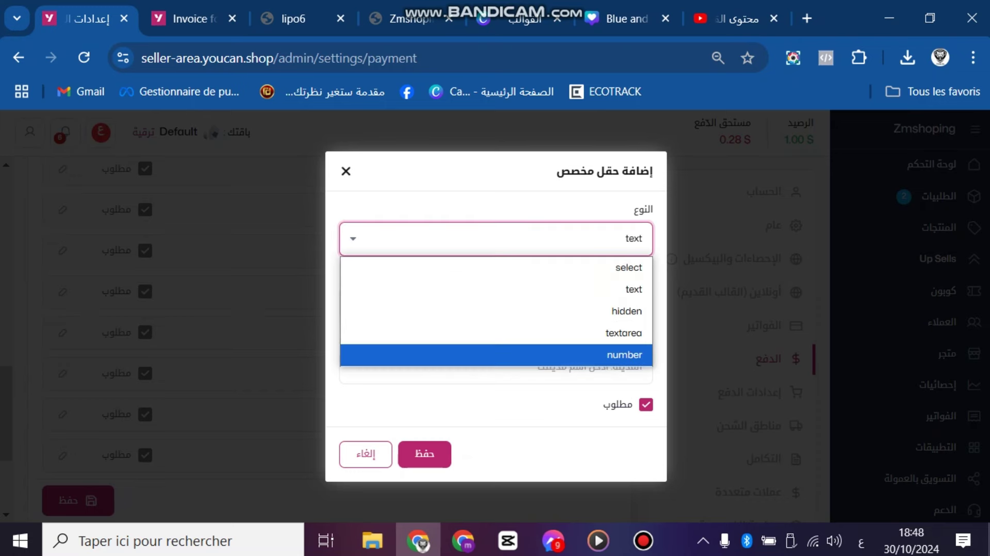
left_click(623, 354)
left_click(600, 303)
key("Down")
key("Down")
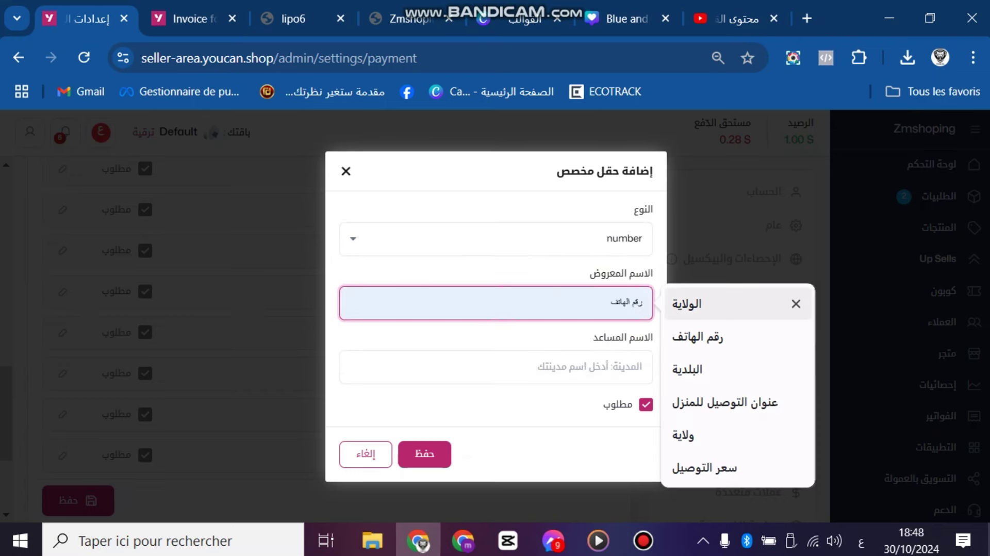
key("Return")
Set the field's helper name to رقم الهاتف and save it as a required custom field.
key("Tab")
key("Down")
key("Down")
key("Down")
key("Down")
key("Down")
key("Up")
key("Up")
key("Up")
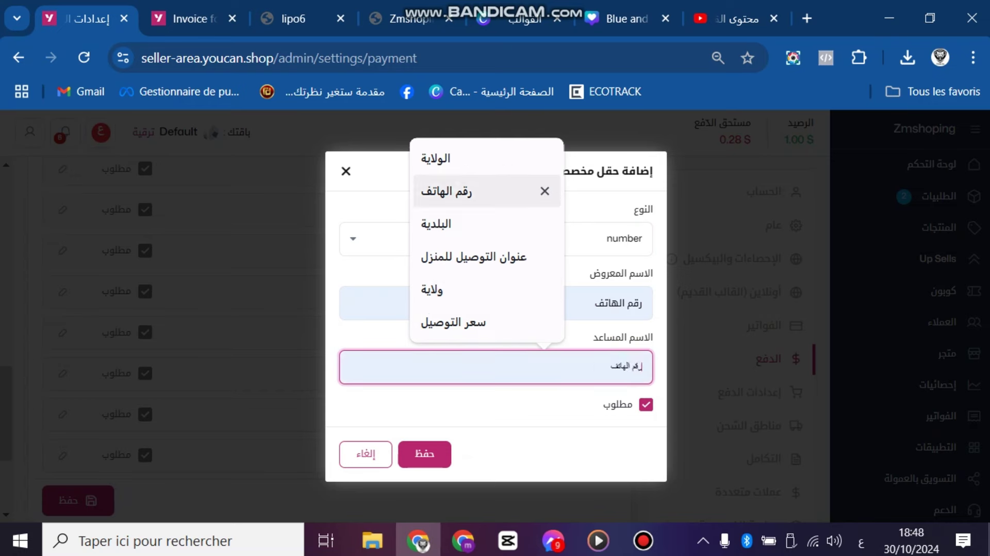
key("Return")
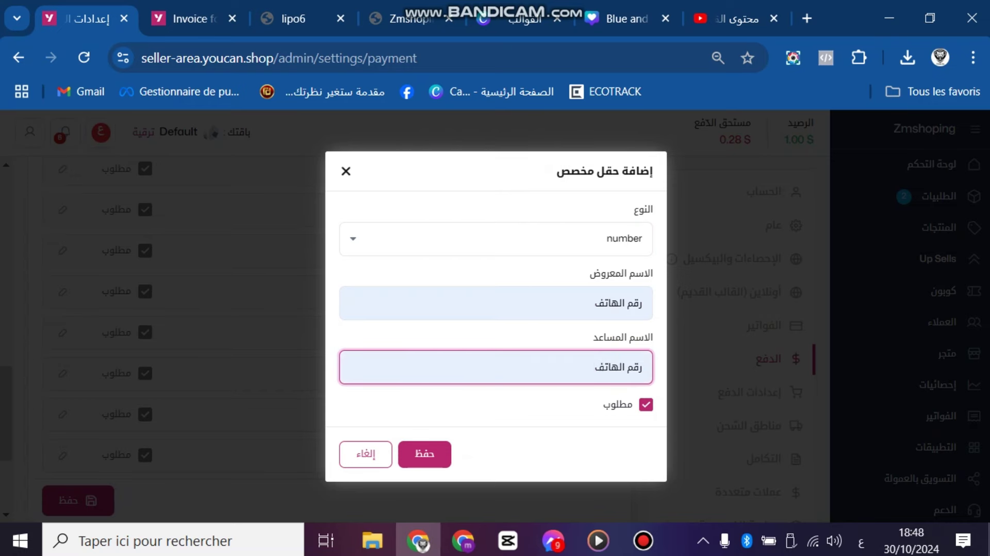
key("Return")
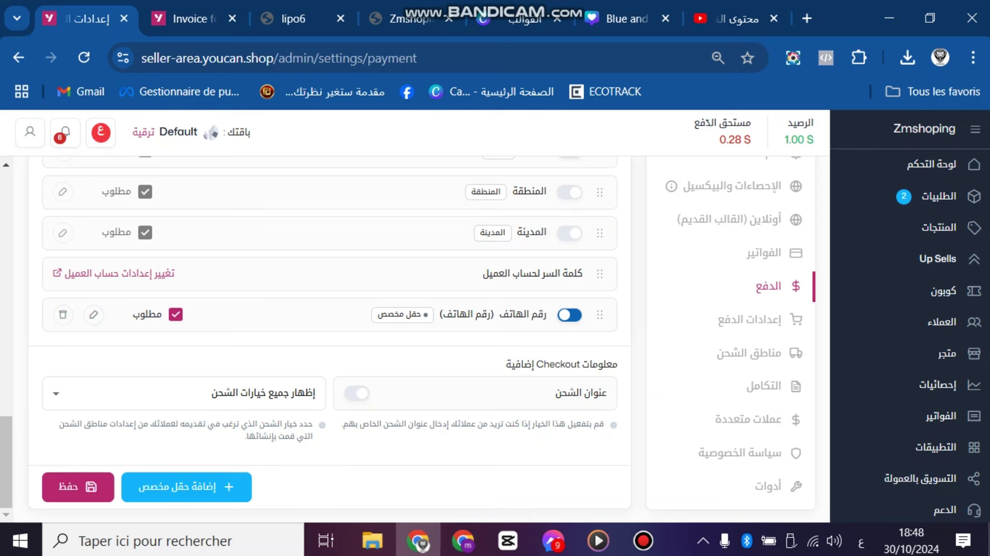
Start another custom checkout field of type select with the display name الولاية.
key("Return")
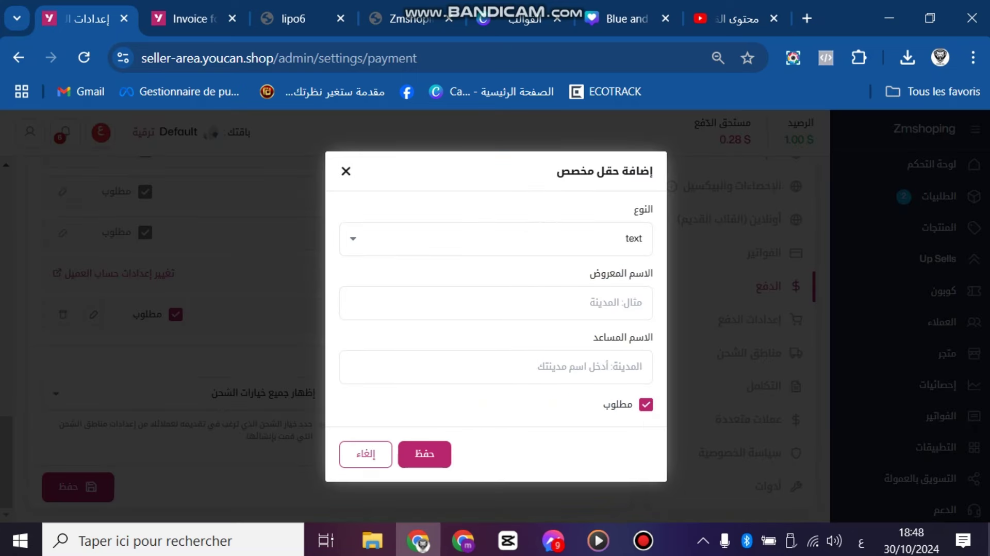
left_click(495, 238)
left_click(495, 268)
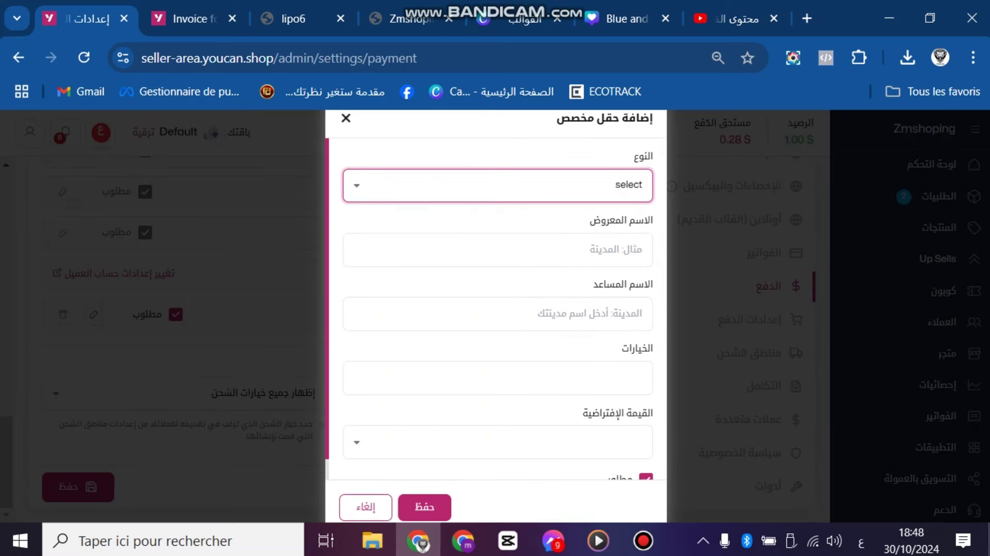
key("Tab")
key("Down")
key("Return")
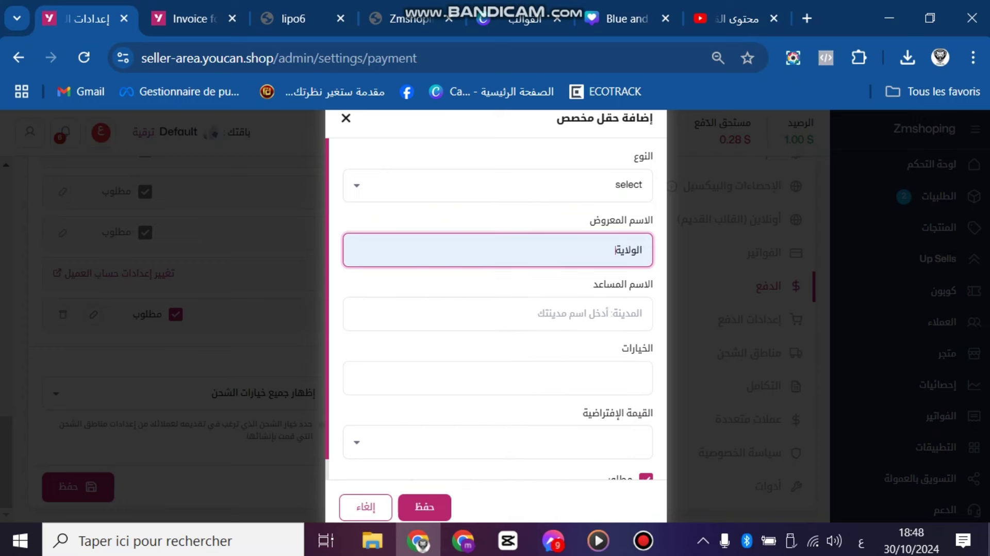
Set the select field's helper name to الولاية and copy that name.
key("Tab")
key("Down")
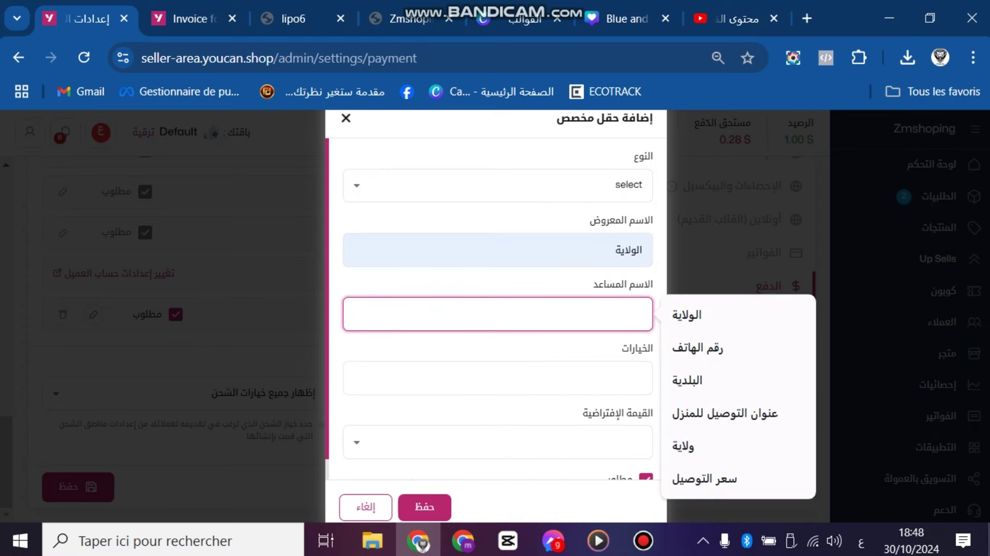
left_click(497, 184)
key("Return")
left_click(497, 314)
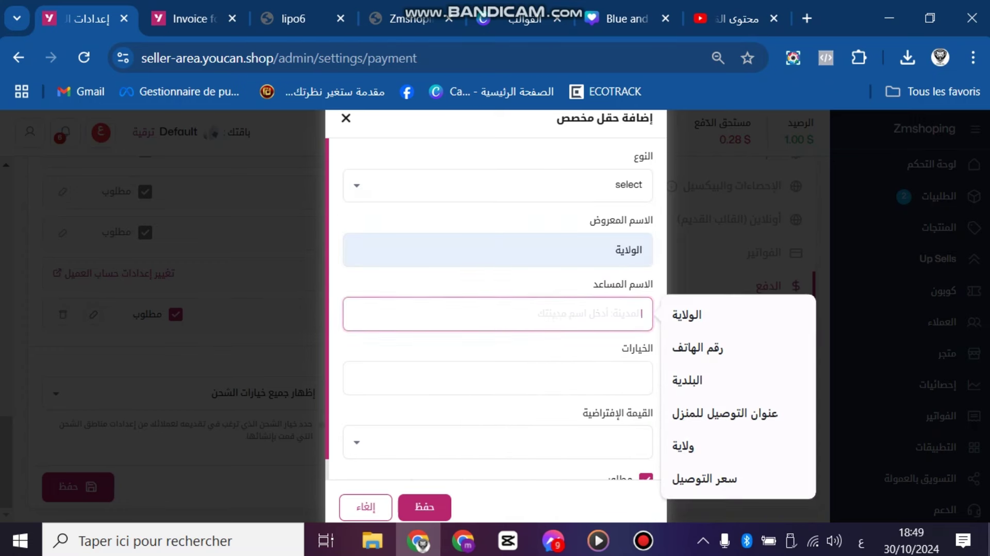
key("Down")
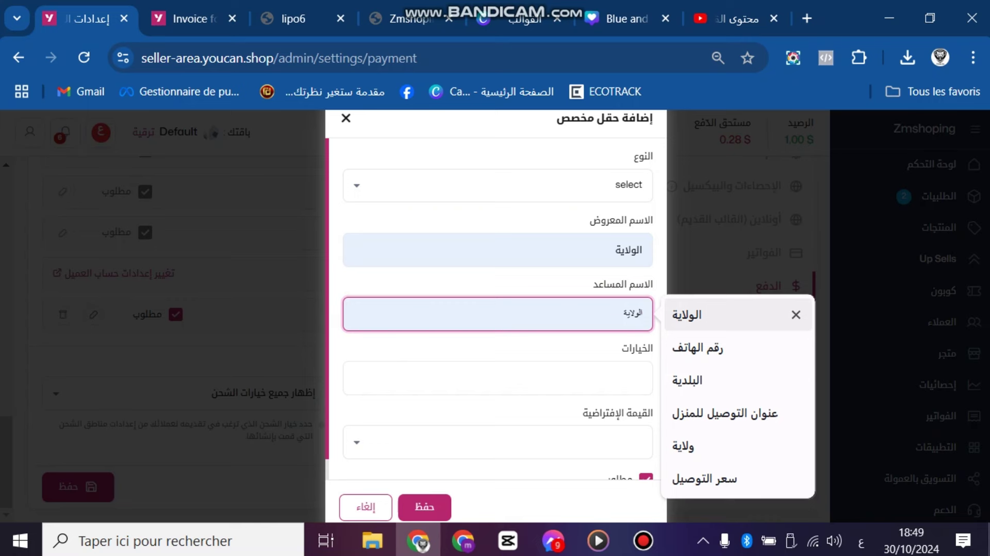
key("Return")
key("Tab")
double_click(628, 313)
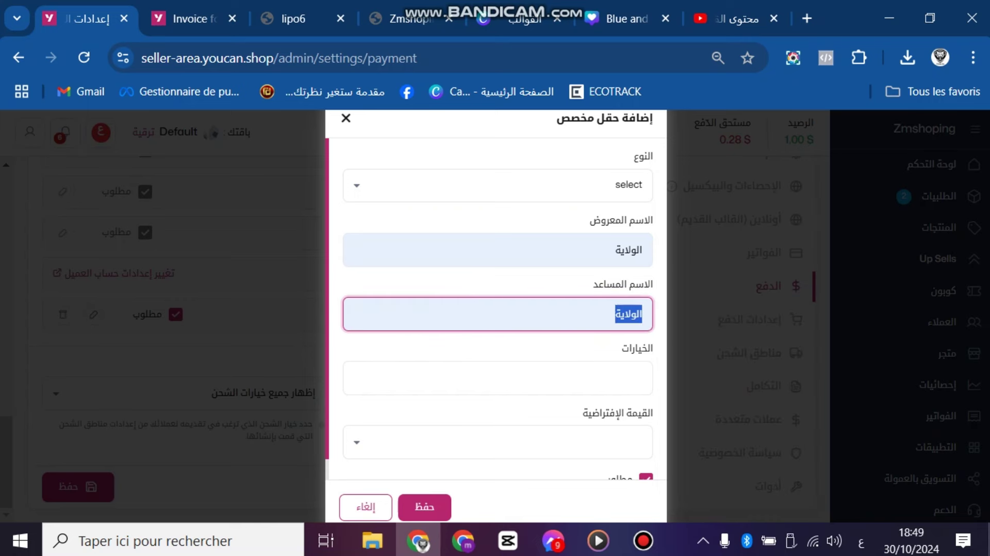
right_click(621, 314)
left_click(652, 101)
Give the field the option اختر الولاية as its default value and save it as an enabled, required custom field.
key("Tab")
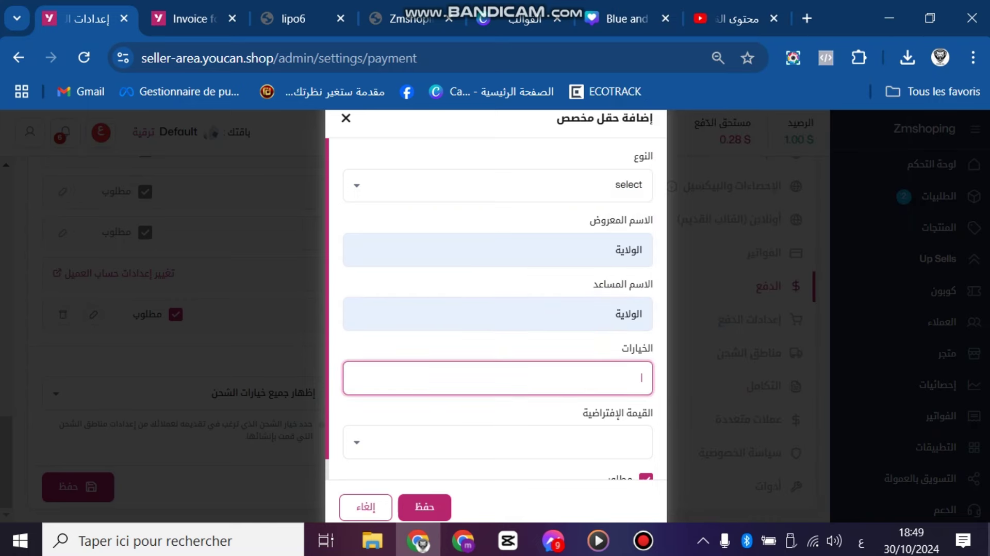
type("اختر الولاية")
key("Return")
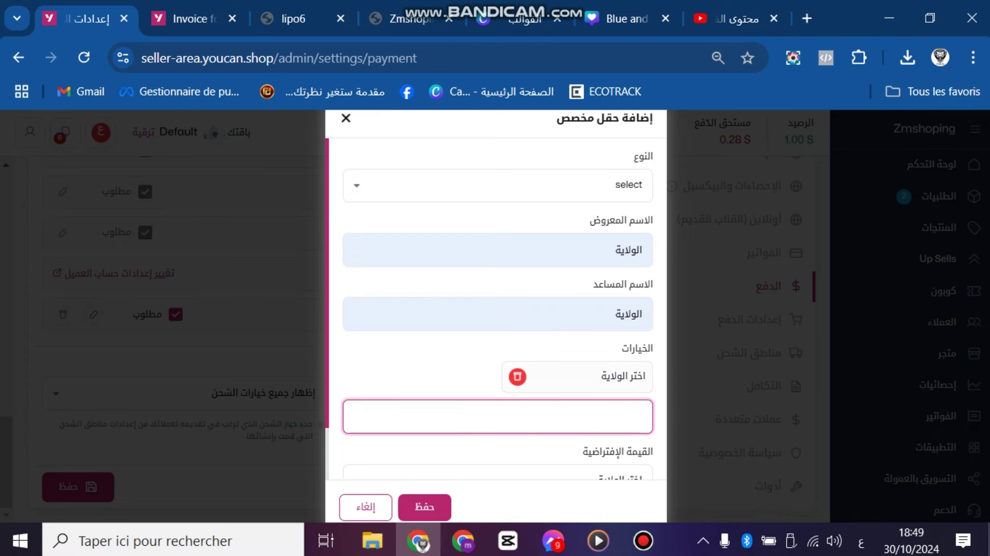
scroll(497, 309, "down", 1)
left_click(497, 421)
left_click(497, 450)
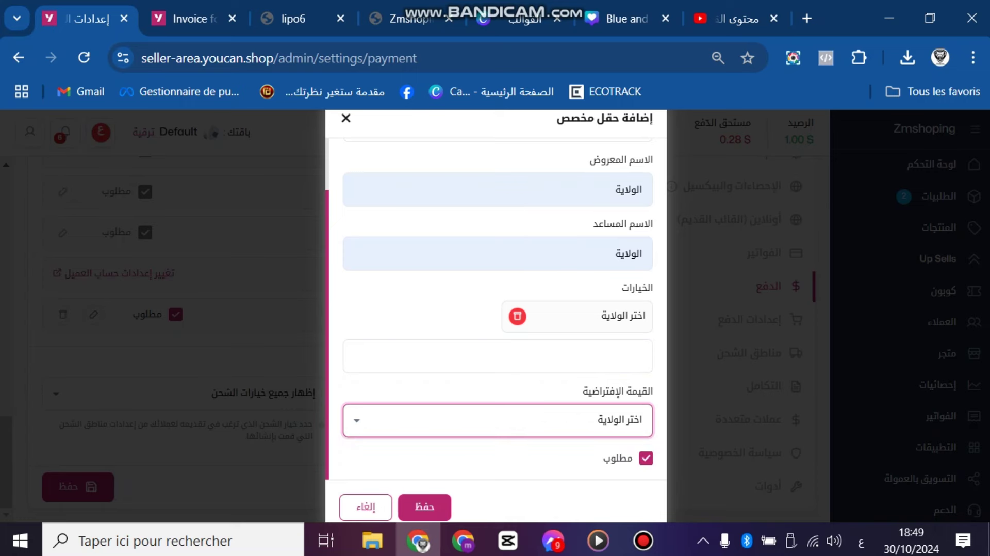
left_click(425, 506)
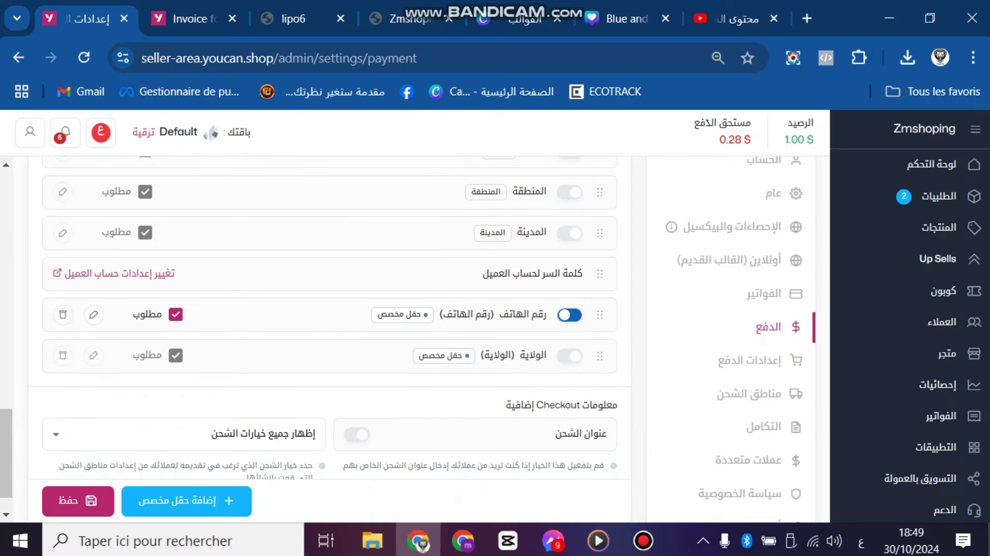
left_click(569, 356)
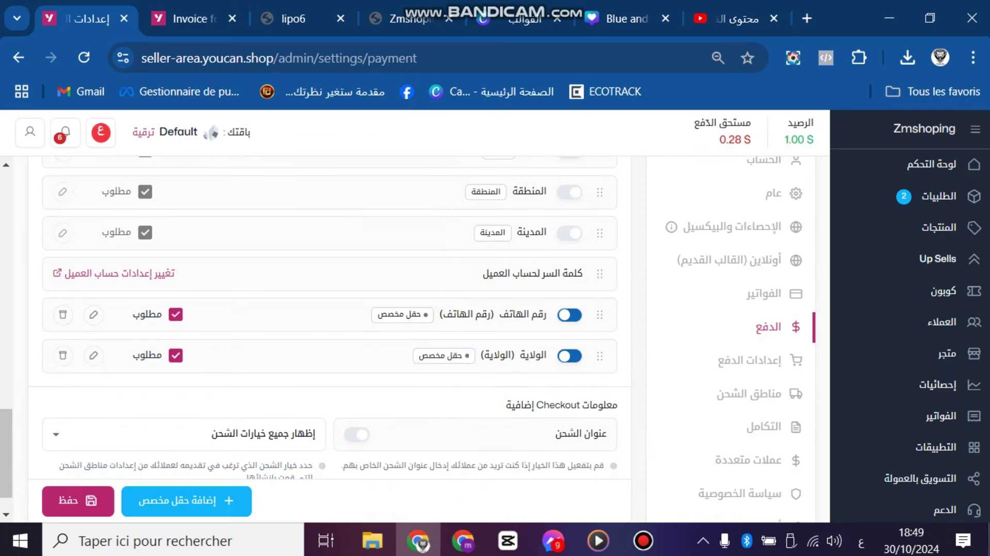
left_click(186, 501)
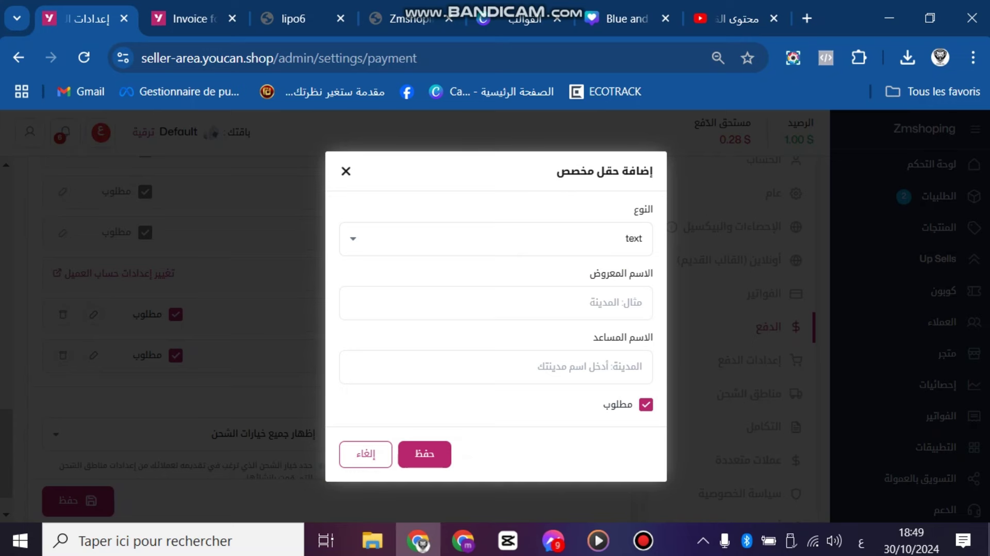
left_click(495, 238)
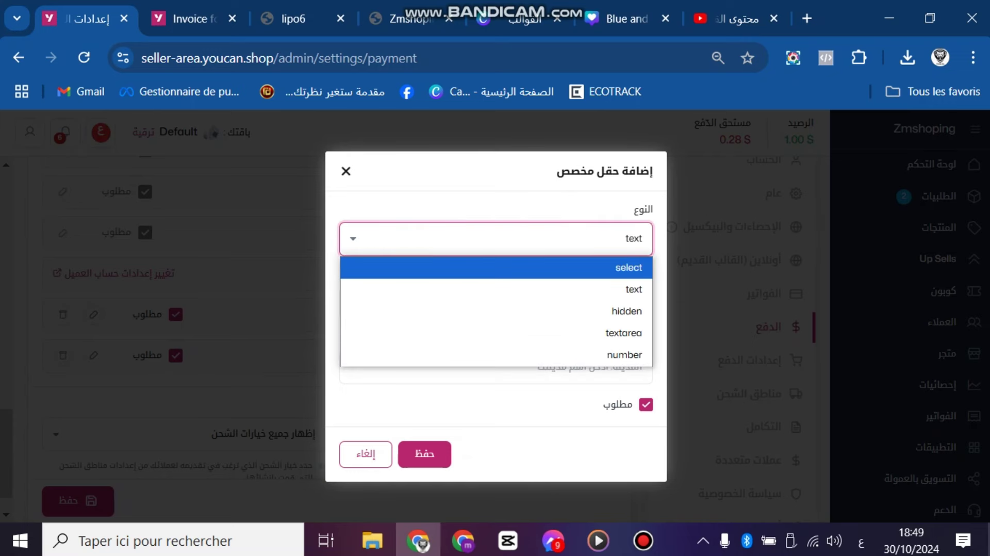
left_click(495, 267)
left_click(497, 249)
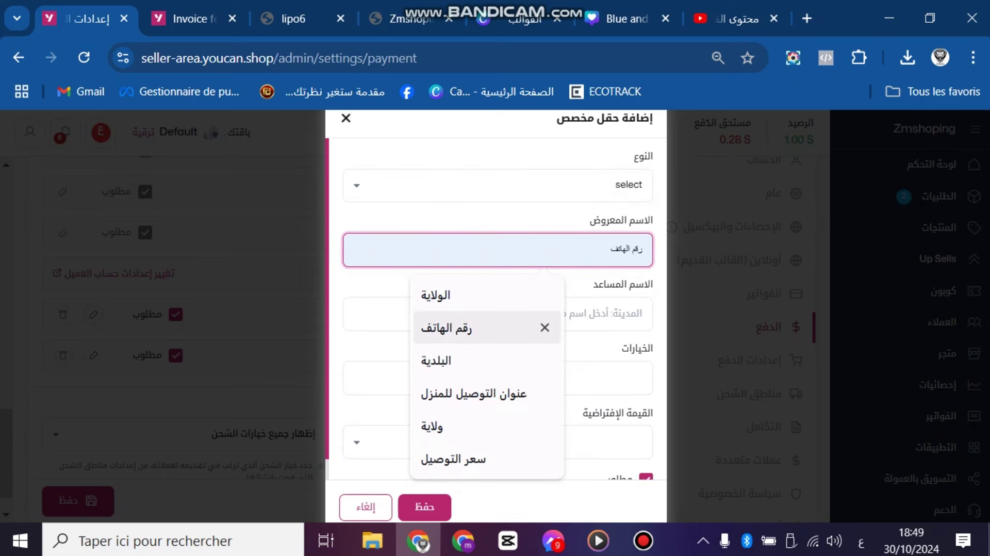
left_click(486, 360)
left_click(497, 313)
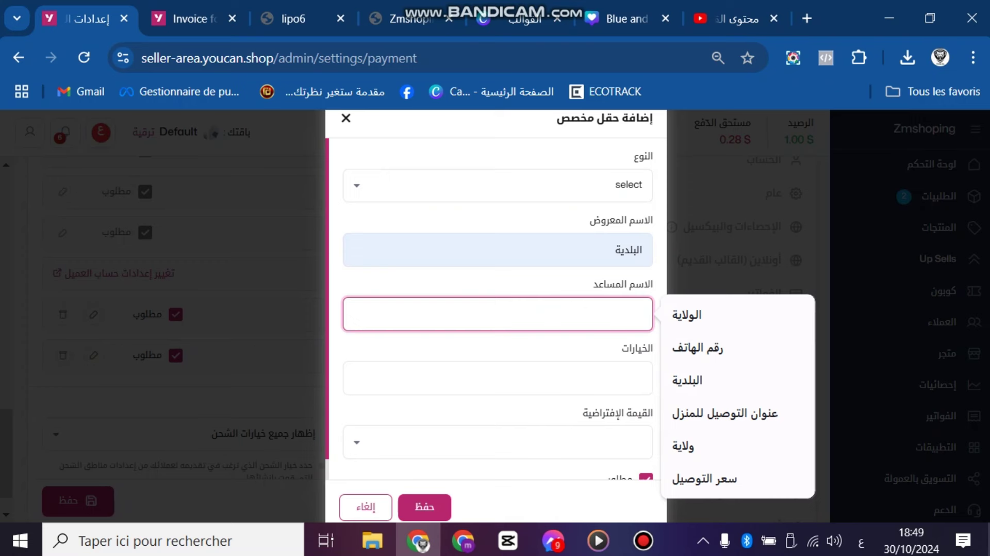
left_click(687, 380)
left_click(640, 378)
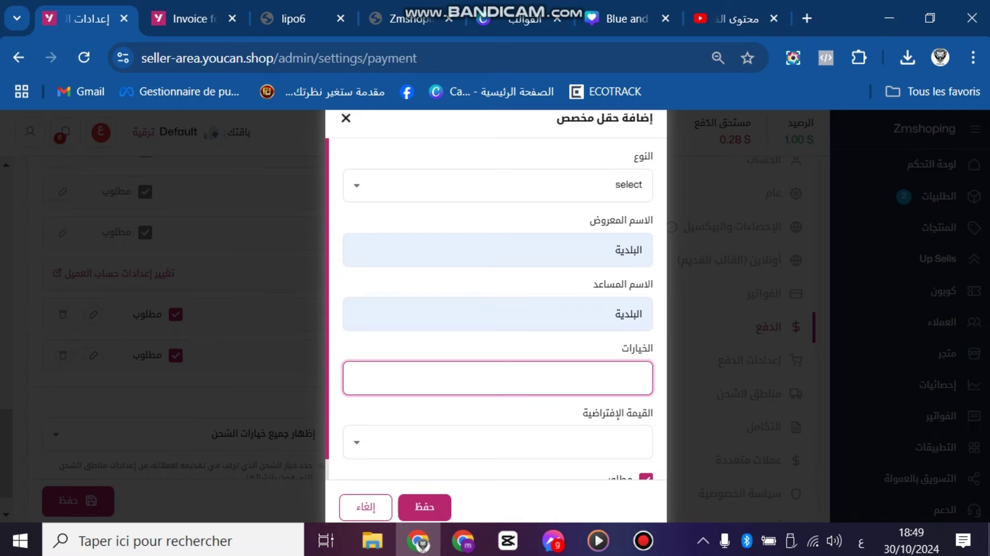
type("اخترا")
key("shift+Tab")
key("ctrl+c")
right_click(636, 322)
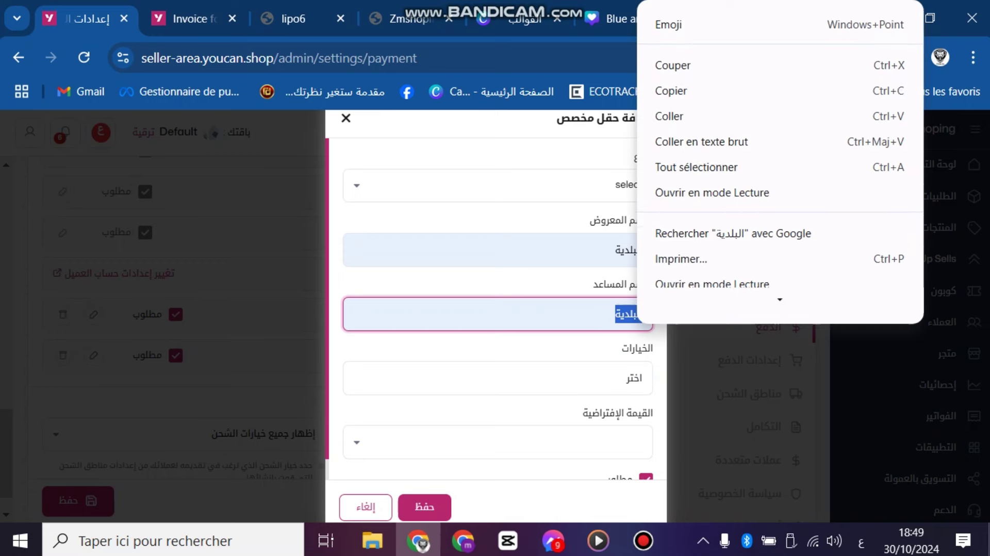
key("Return")
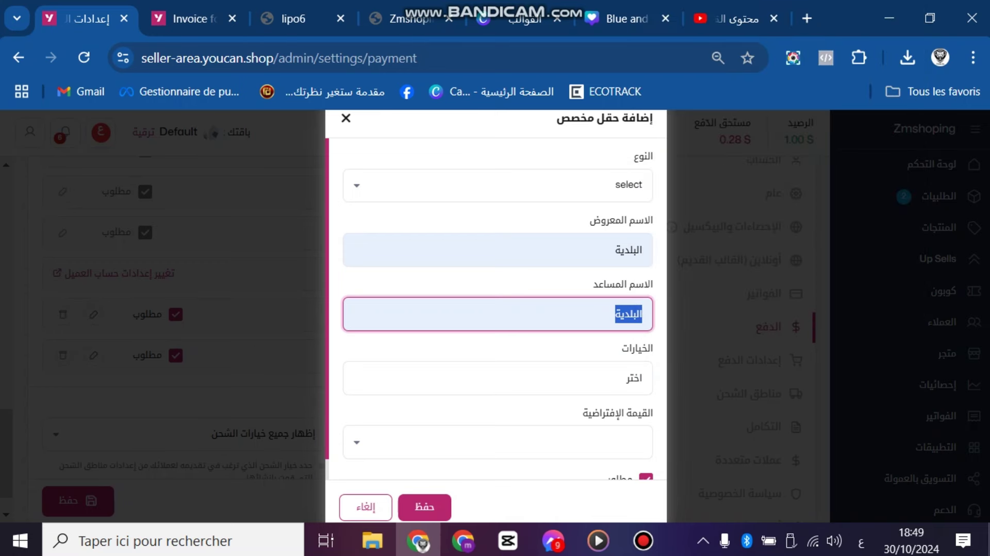
key("Tab")
type("اختر")
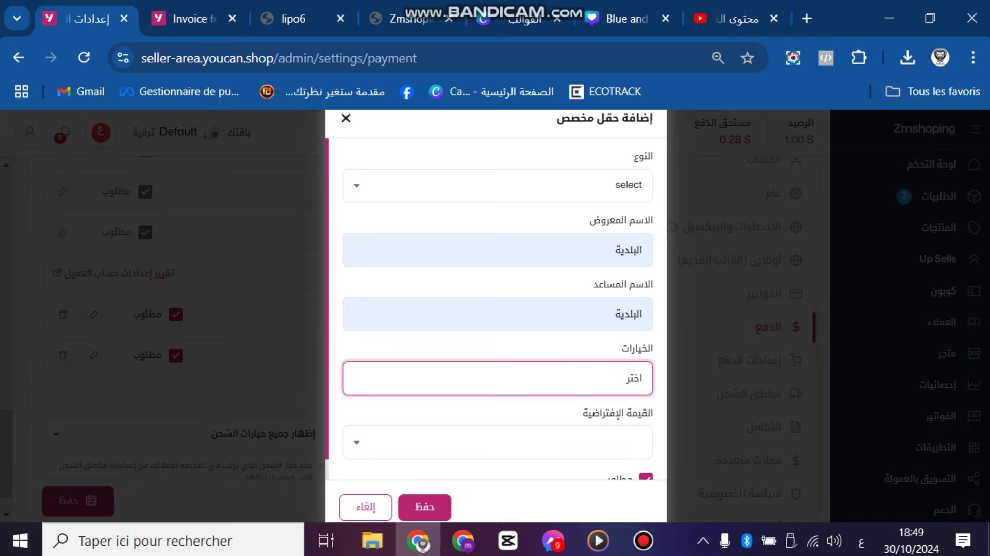
key("ctrl+v")
key("Return")
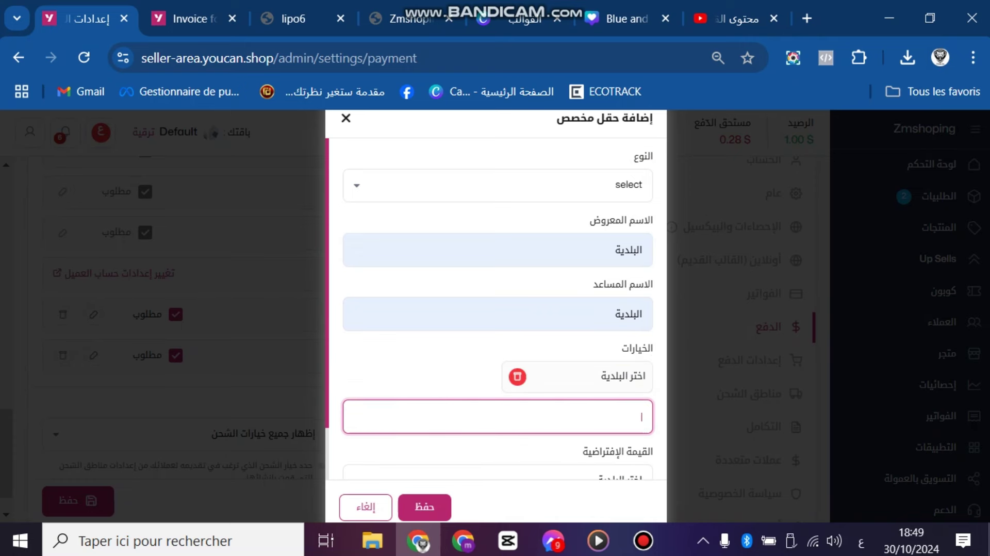
left_click(643, 539)
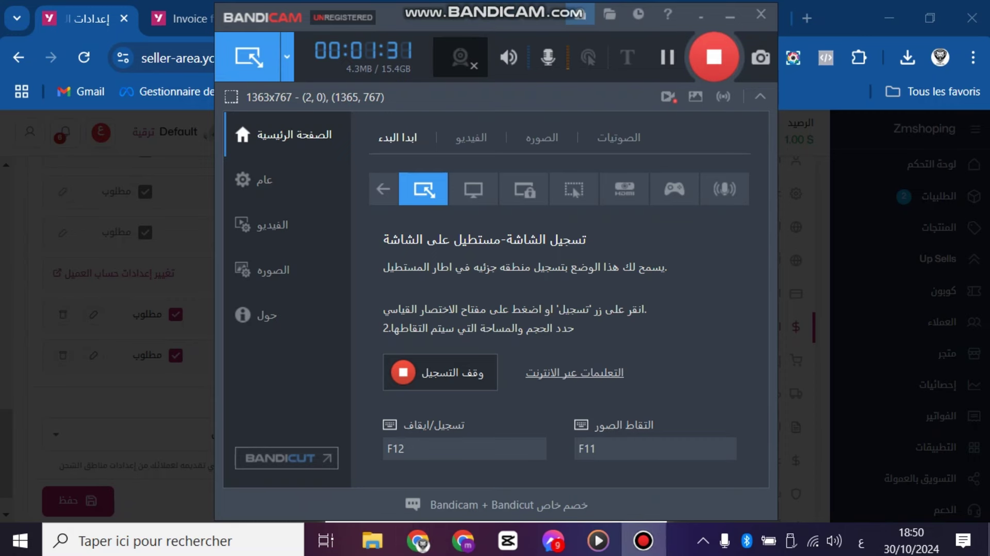
key("alt+Tab")
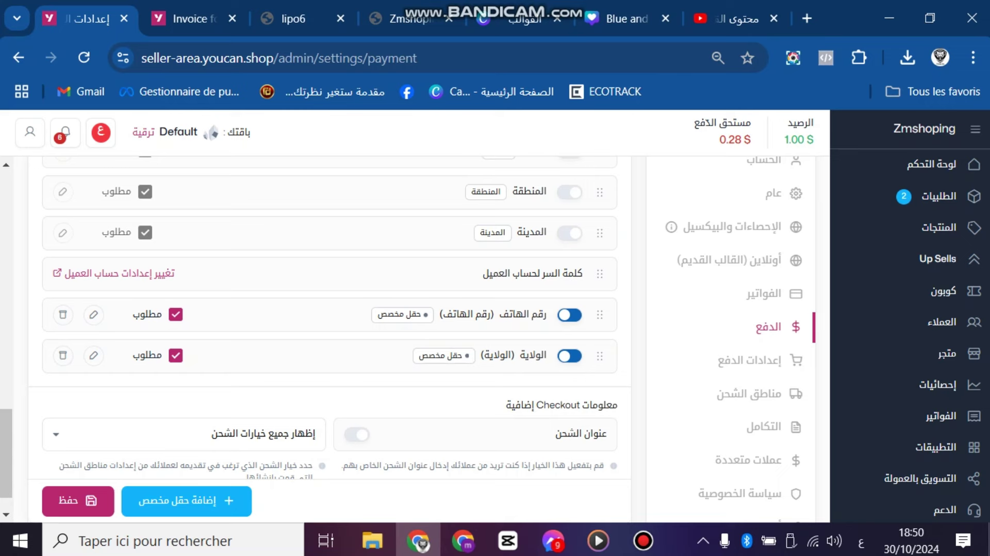
Start a custom checkout field of type select with البلدية as both its display name and helper name.
left_click(186, 501)
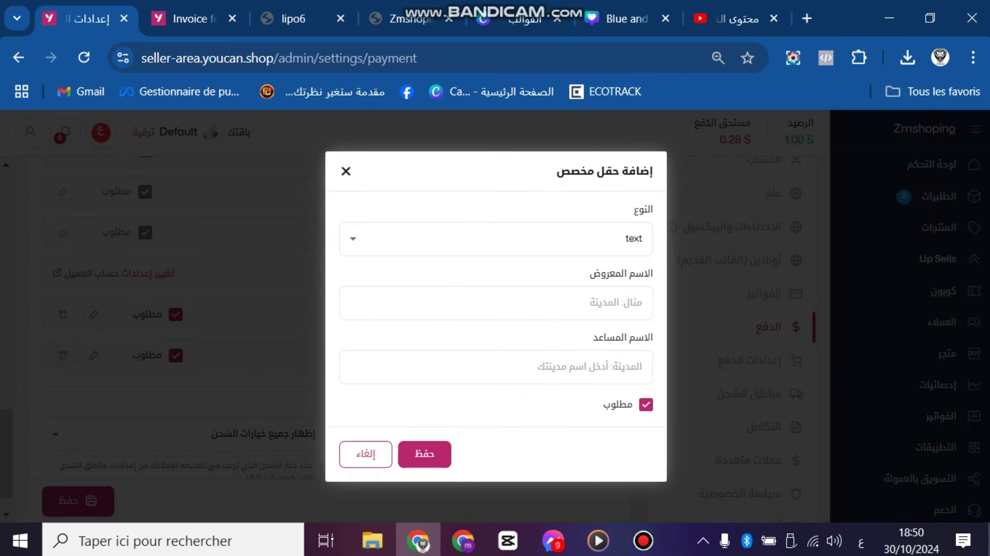
left_click(495, 238)
left_click(495, 267)
left_click(496, 249)
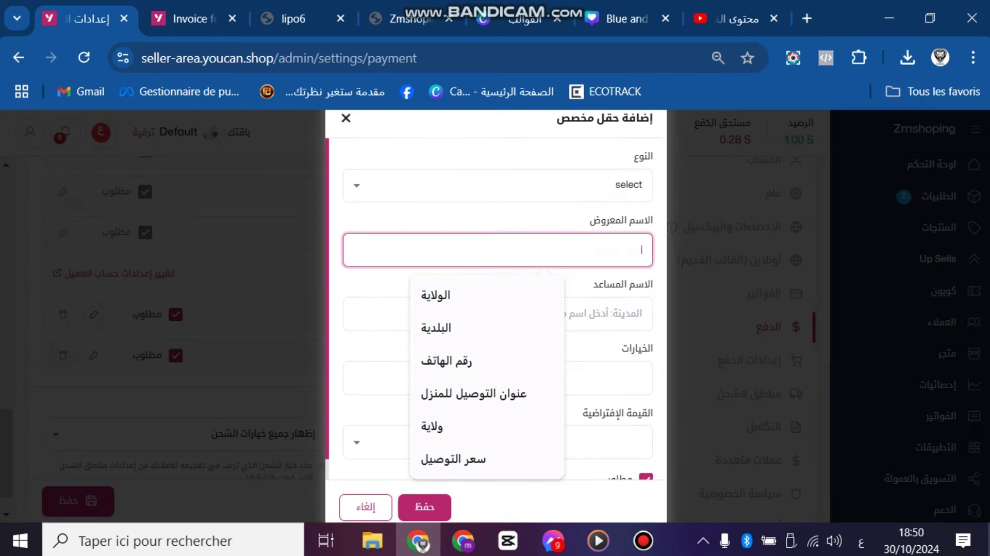
left_click(487, 327)
left_click(497, 313)
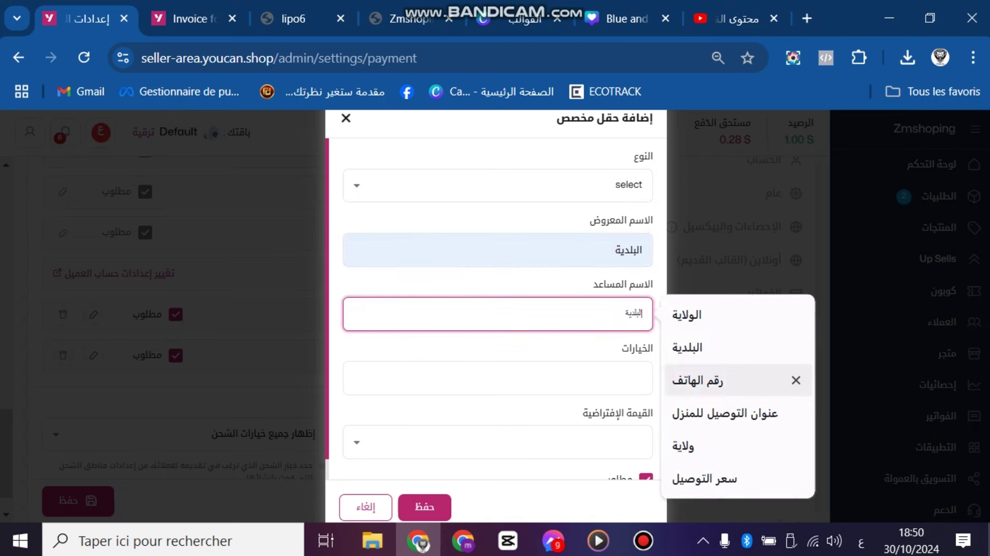
key("Up")
key("Return")
key("Tab")
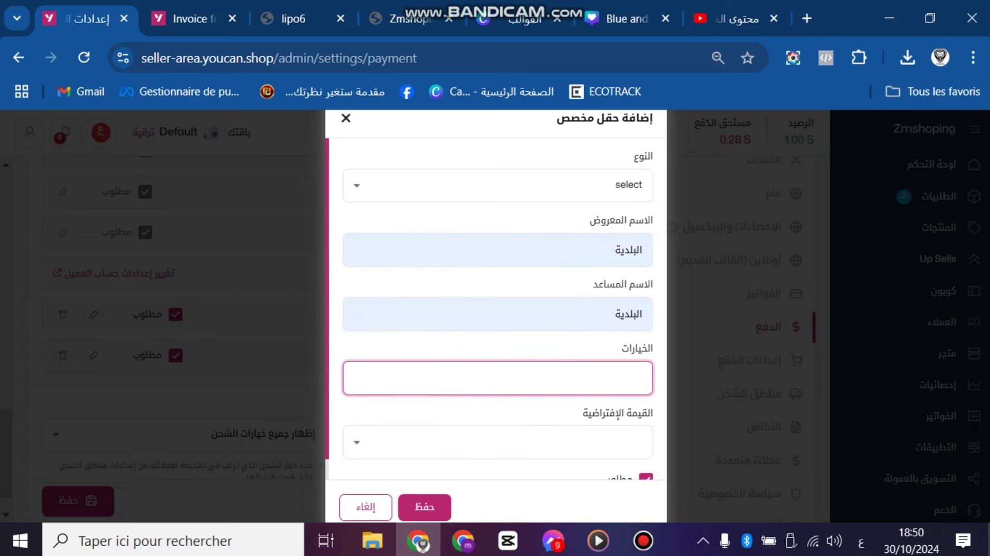
Add the option اختر البلدية to the new select field.
type("اخا")
type("ت")
type("ر البل")
type("ديو")
key("BackSpace")
type("ة")
scroll(496, 309, "down", 1)
left_click(497, 420)
key("Escape")
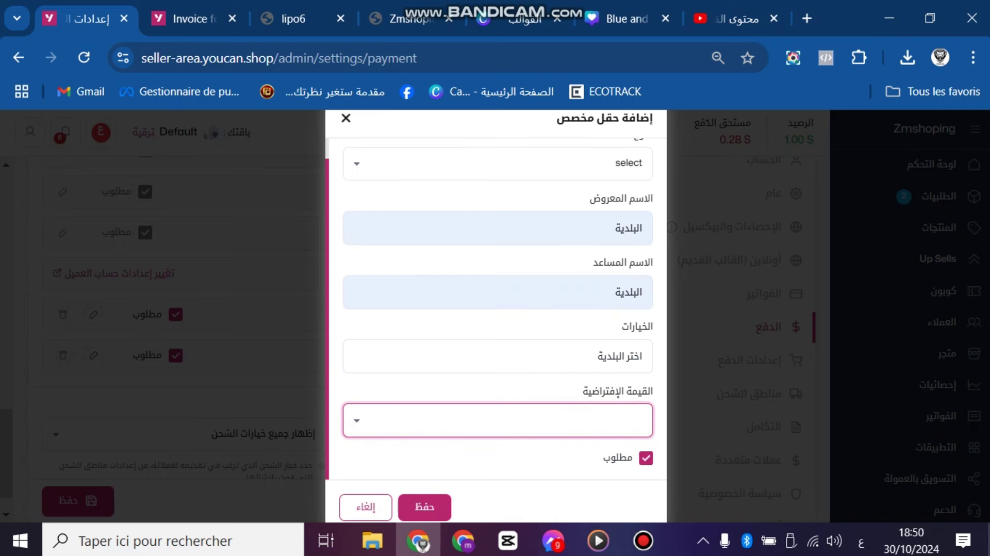
left_click(597, 356)
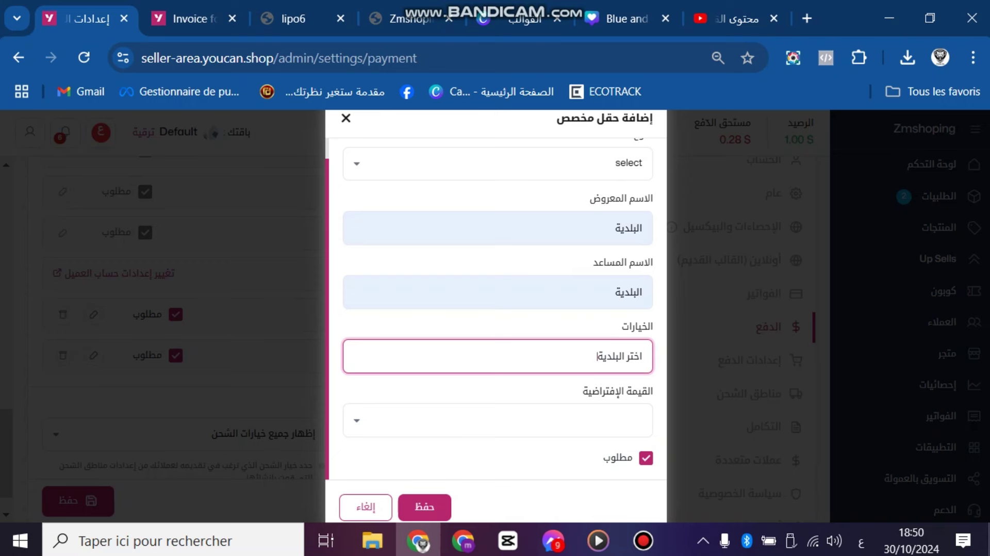
key("Return")
Choose اختر البلدية as the default value and save البلدية as an enabled, required custom field.
scroll(496, 308, "down", 1)
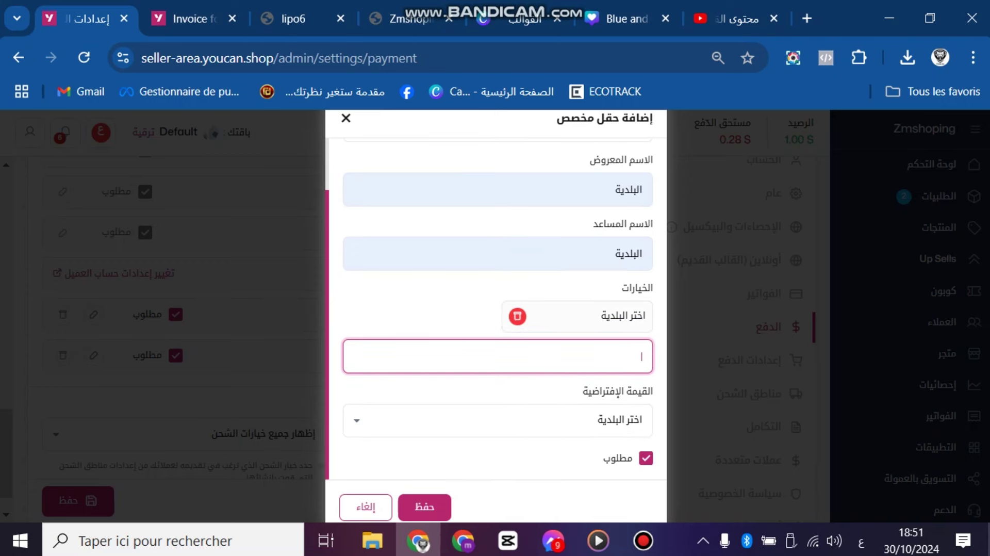
left_click(497, 420)
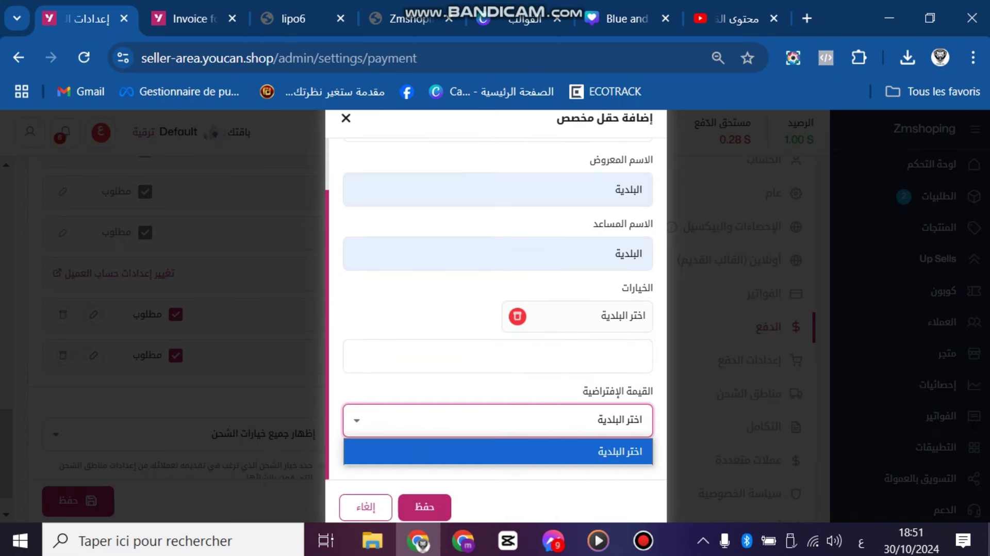
left_click(497, 450)
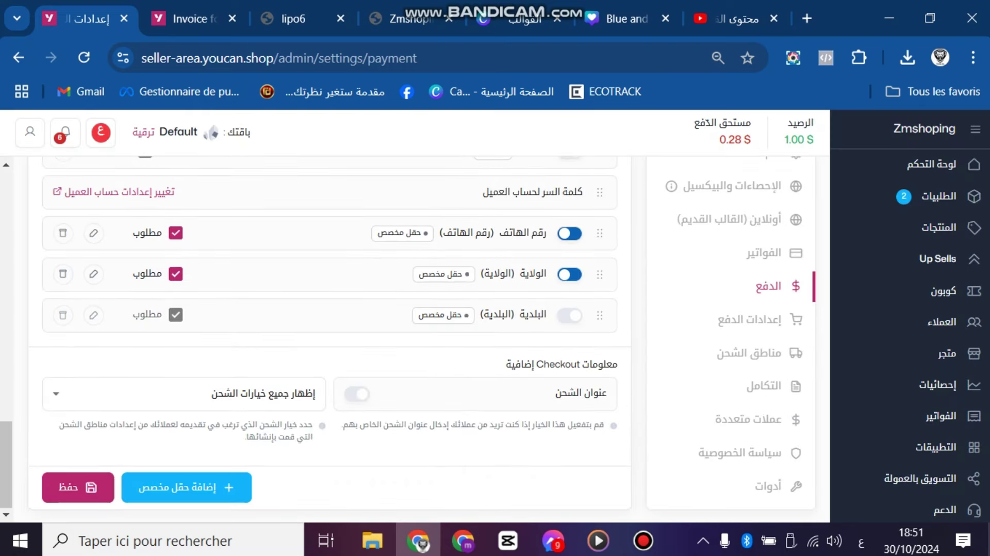
left_click(570, 315)
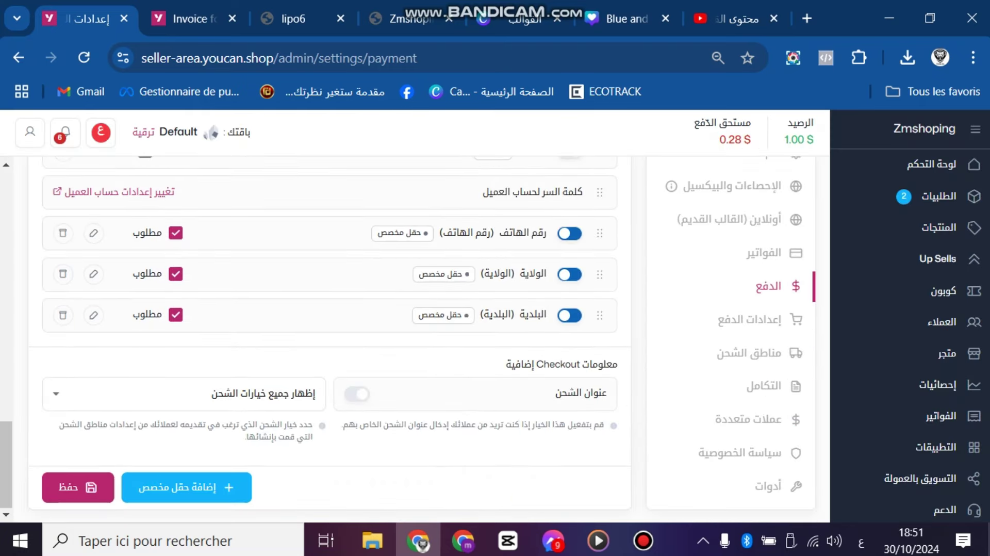
left_click(186, 488)
left_click(641, 302)
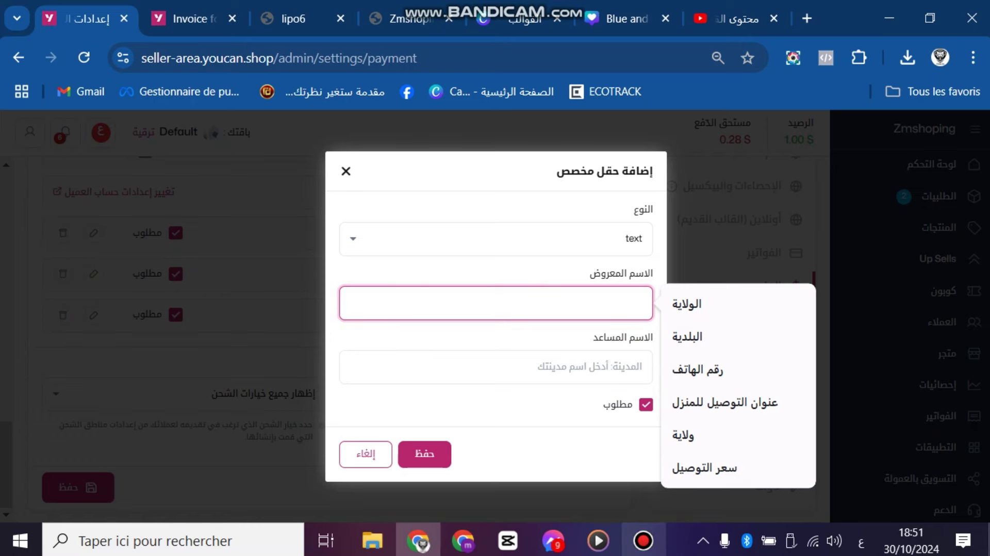
left_click(643, 540)
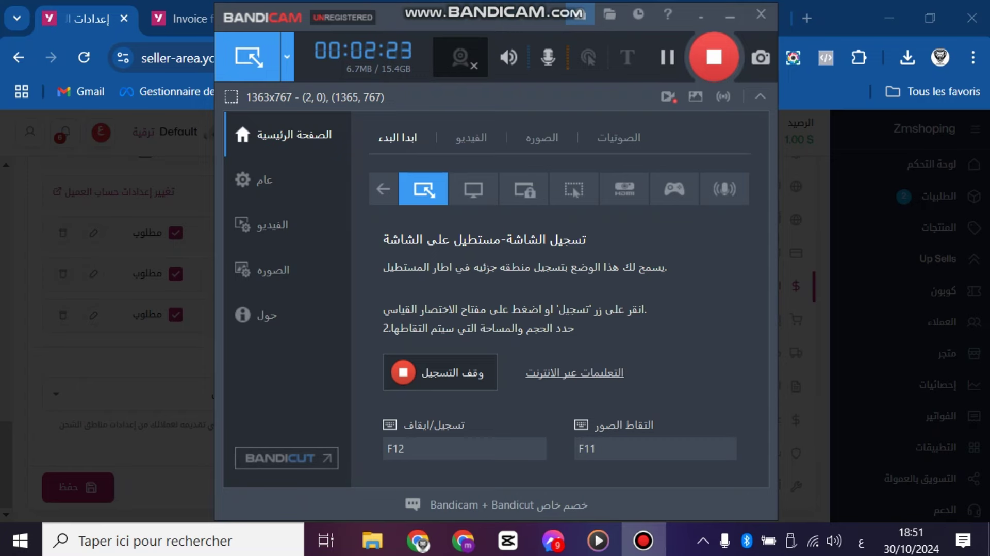
key("alt+Tab")
key("Escape")
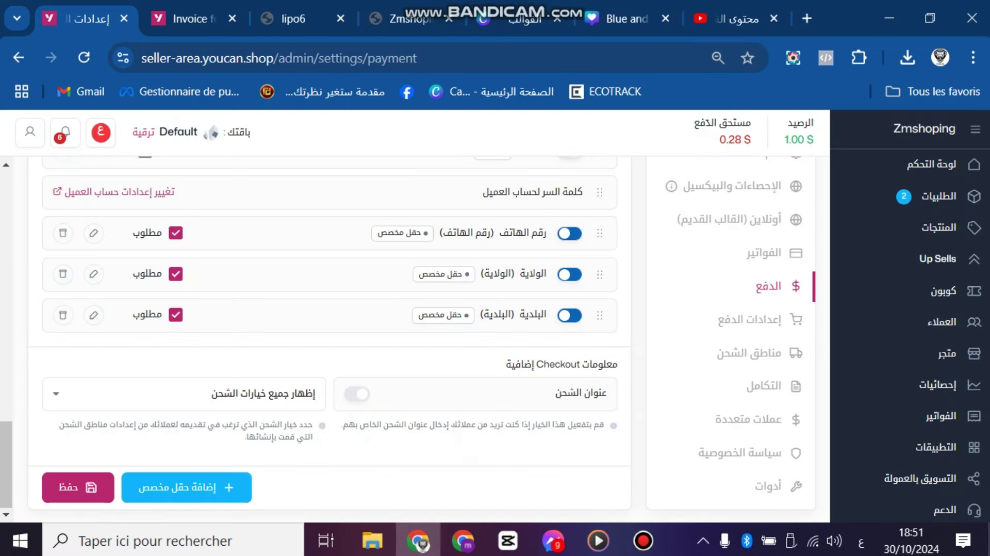
Start a custom checkout field of type select with عنوان التوصيل للمنزل as both its display name and helper name.
left_click(187, 487)
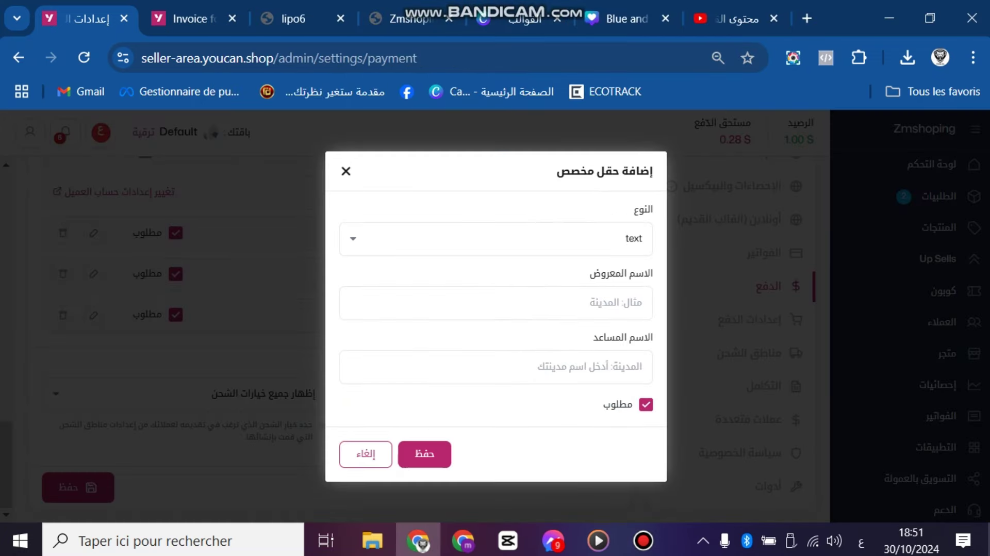
left_click(634, 302)
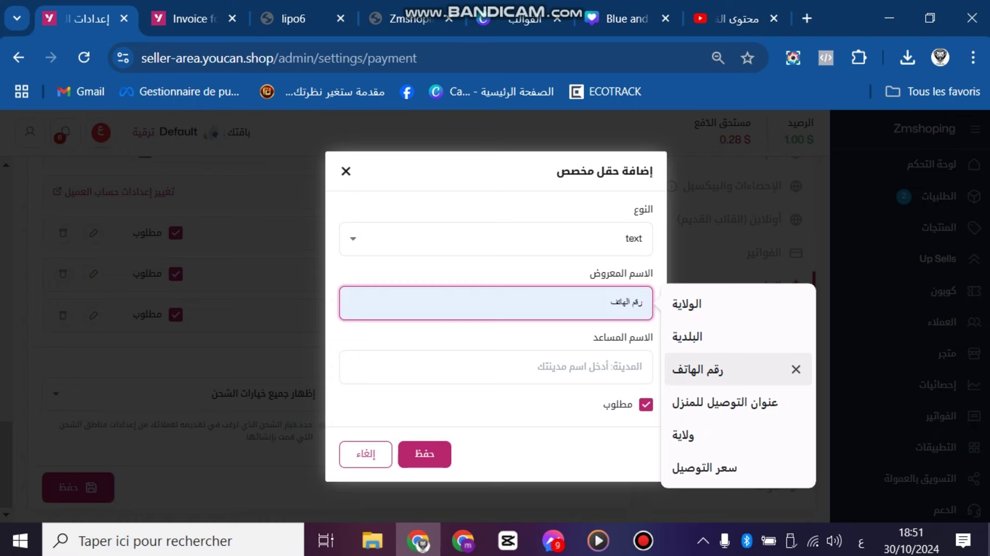
key("Down")
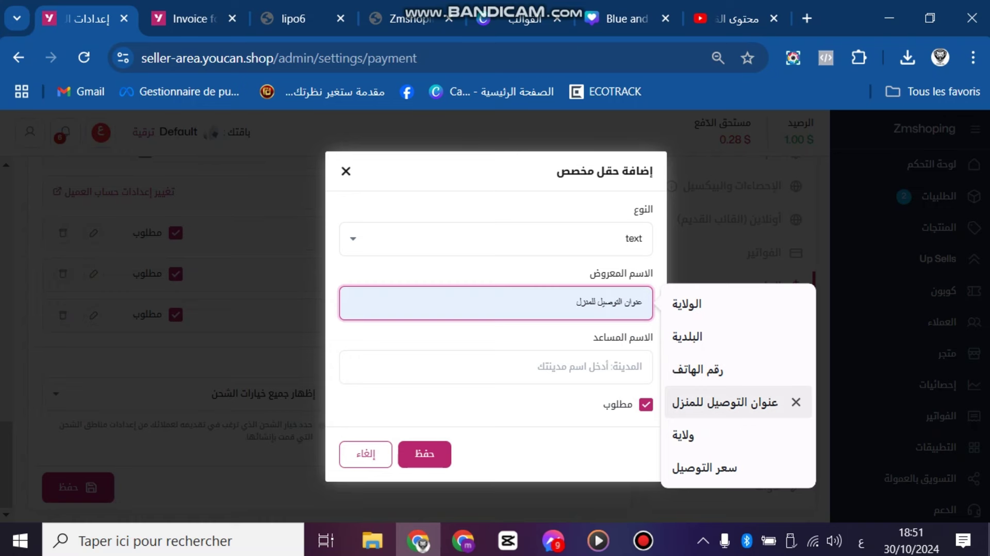
left_click(725, 403)
left_click(495, 238)
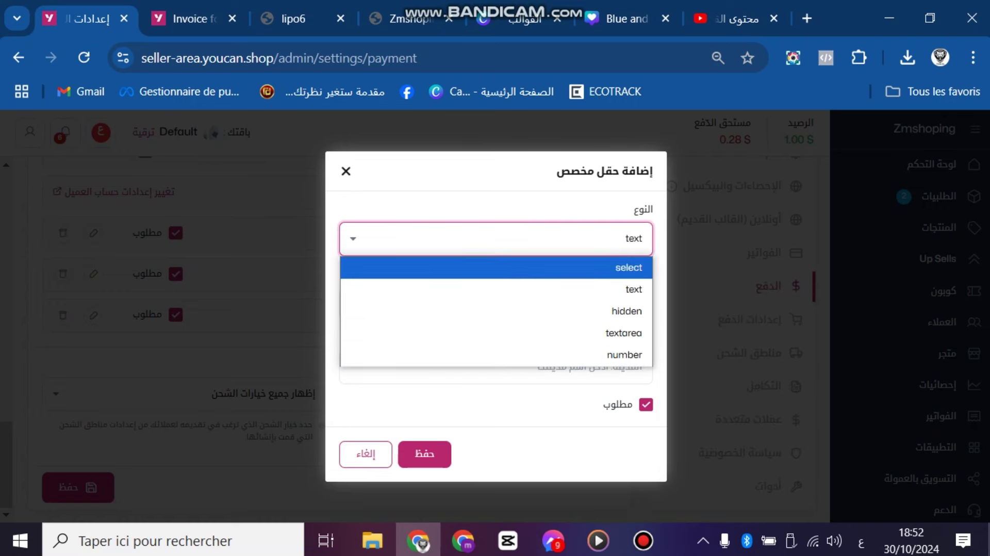
left_click(496, 267)
left_click(497, 313)
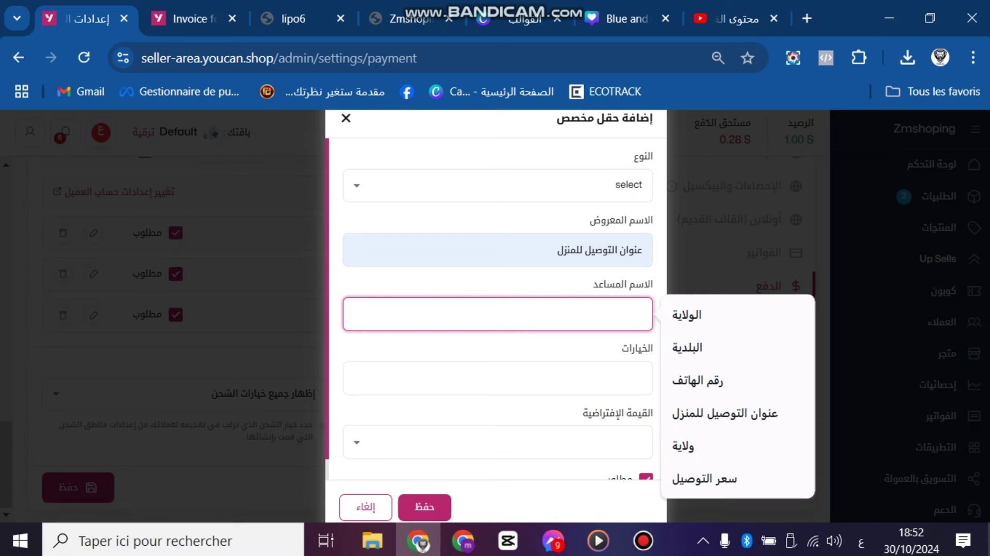
key("Down")
key("Down")
key("Down")
key("Down")
key("Return")
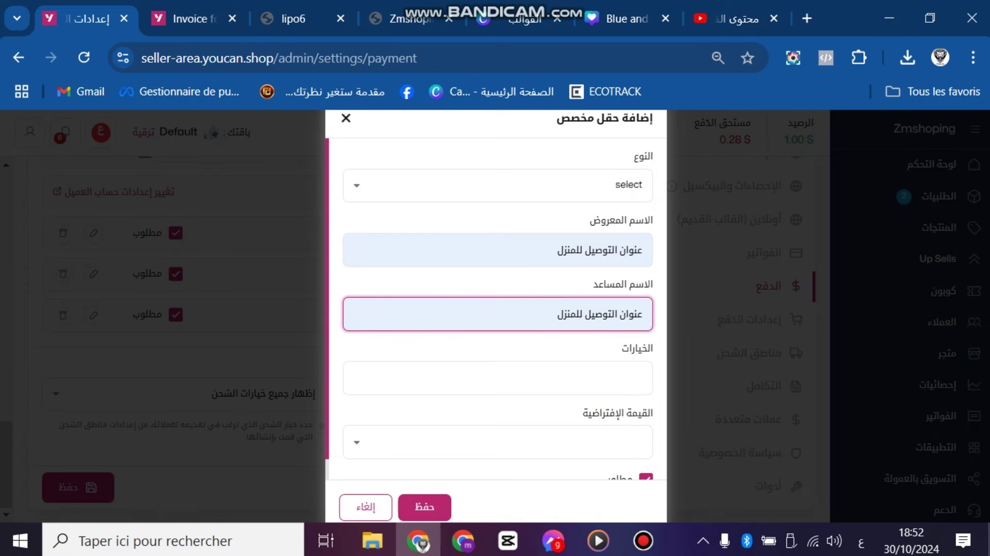
Add the options للمكتب and للمنزل to the new select field.
left_click(496, 377)
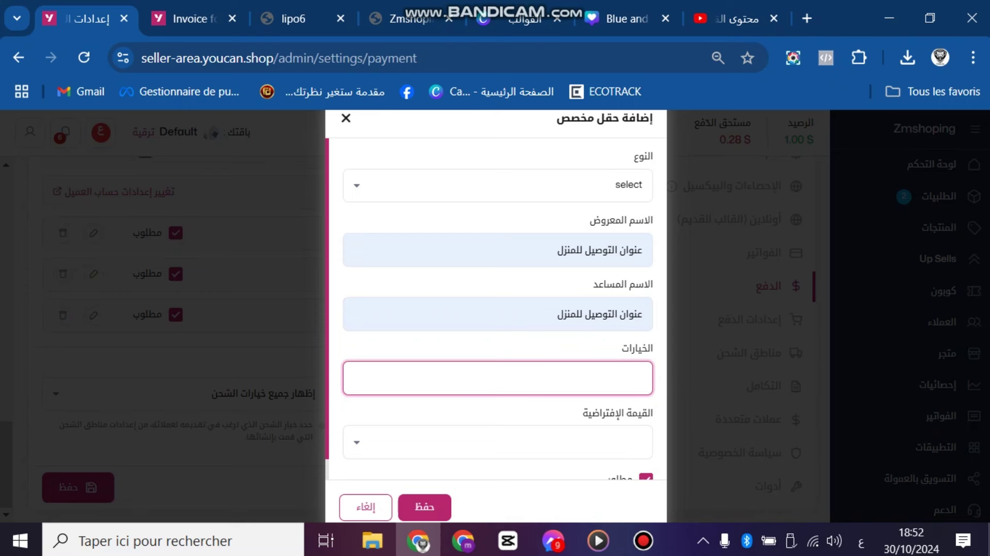
type("للمكتب")
key("Return")
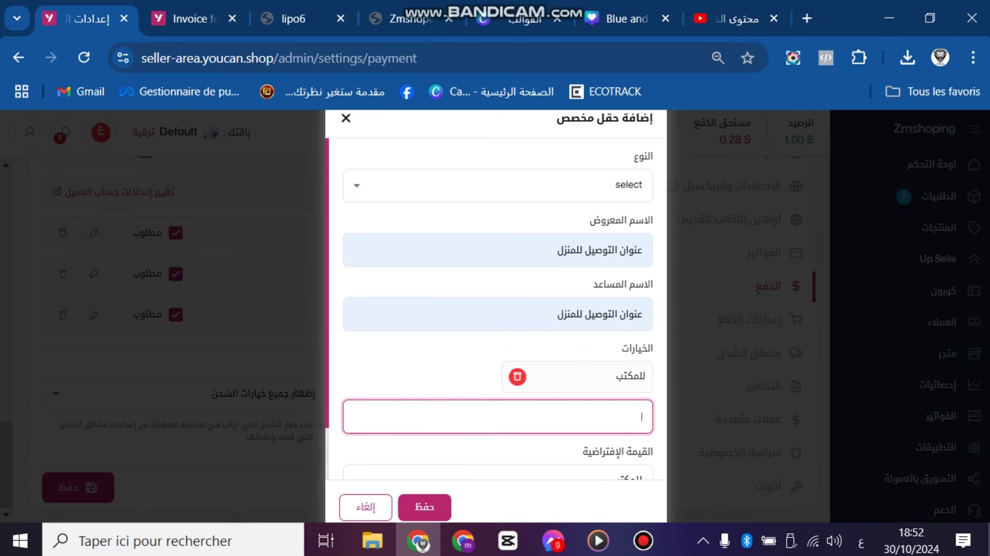
type("للمنزل")
key("Return")
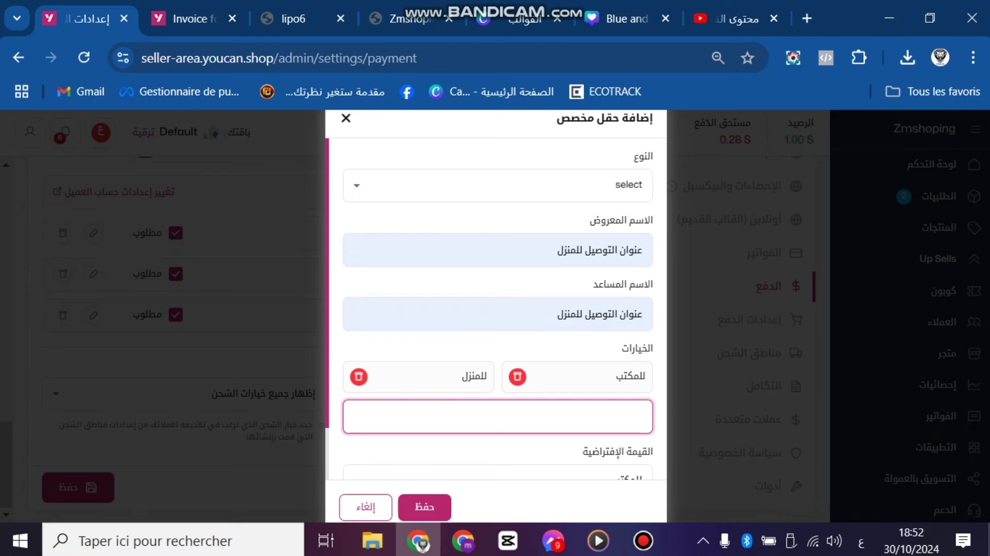
Choose للمكتب as the default value and save عنوان التوصيل للمنزل as an enabled, non-required custom field.
scroll(498, 309, "down", 1)
left_click(497, 420)
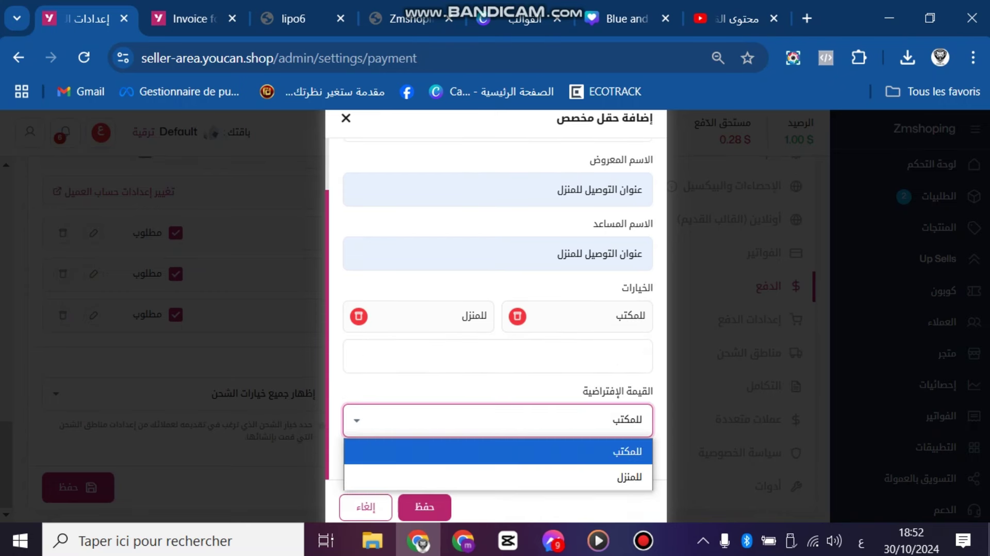
left_click(497, 451)
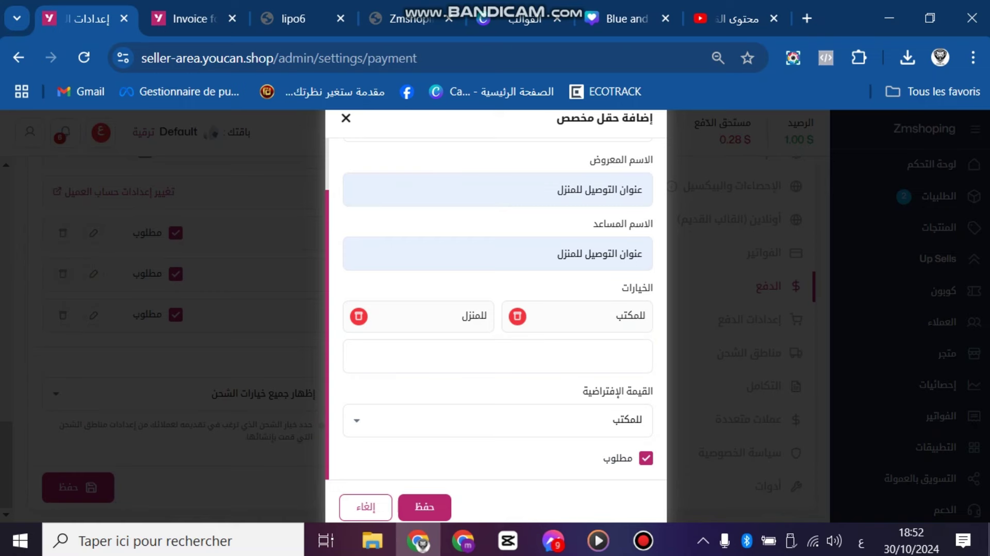
left_click(643, 540)
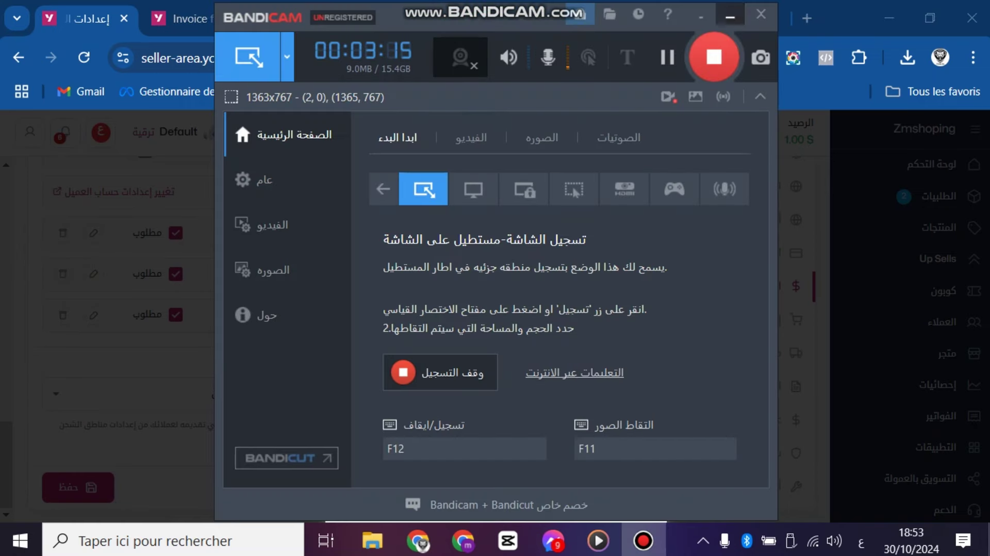
left_click(730, 17)
left_click(645, 458)
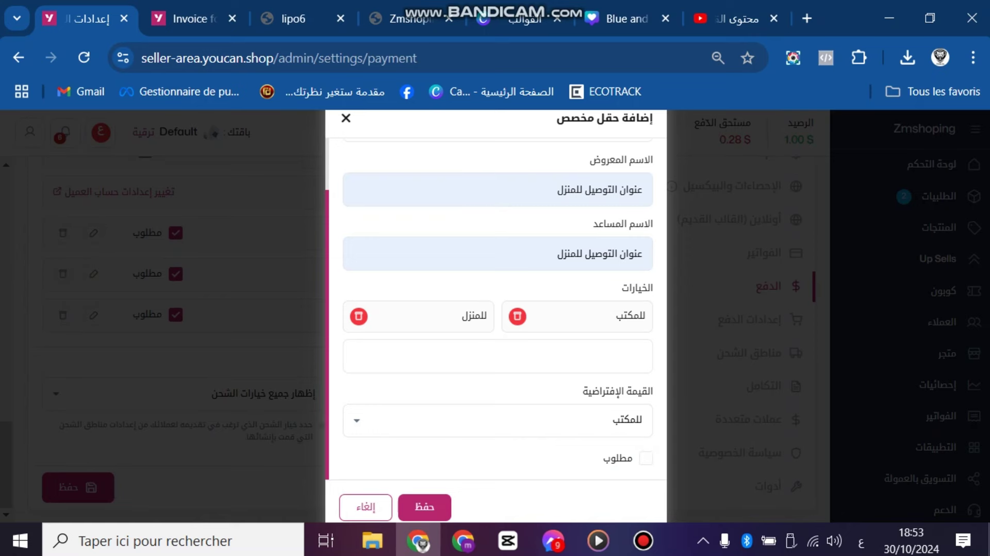
left_click(424, 506)
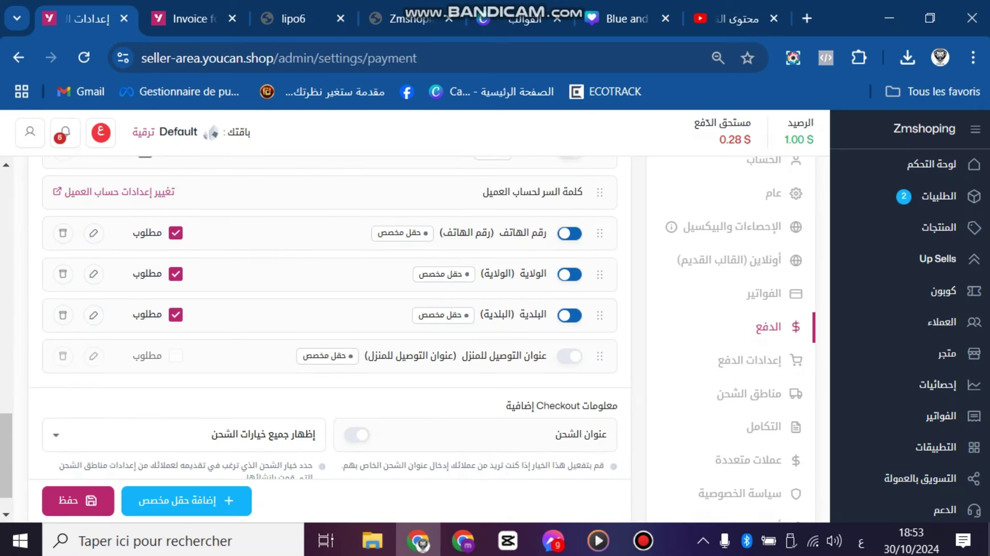
left_click(569, 356)
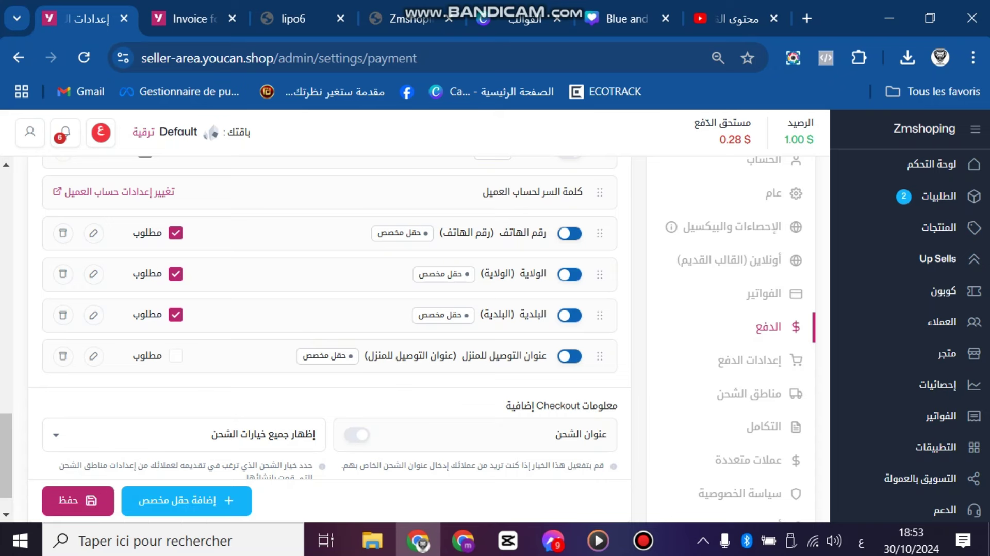
Add and save a custom checkout field of type text with سعر التوصيل as both its display name and helper name.
scroll(330, 309, "up", 2)
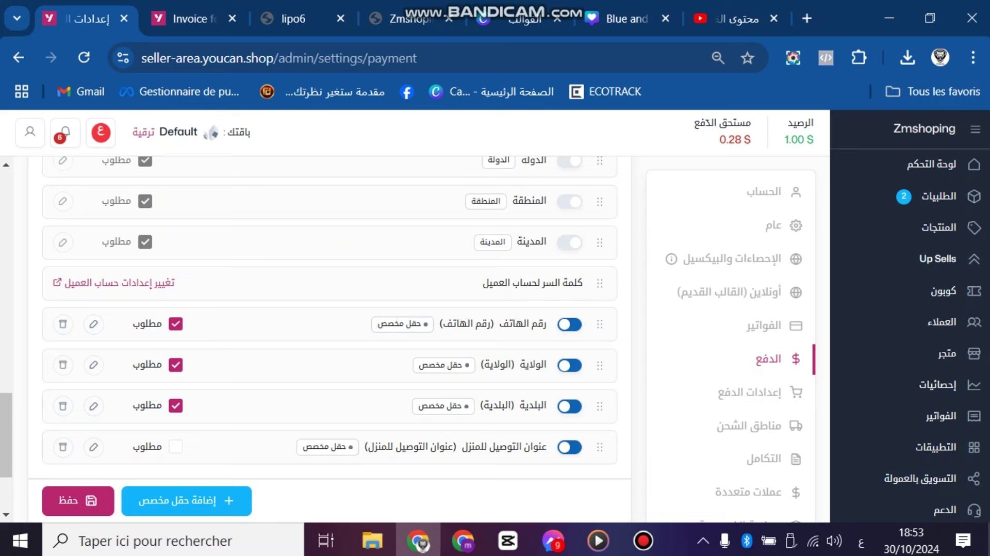
scroll(330, 309, "down", 2)
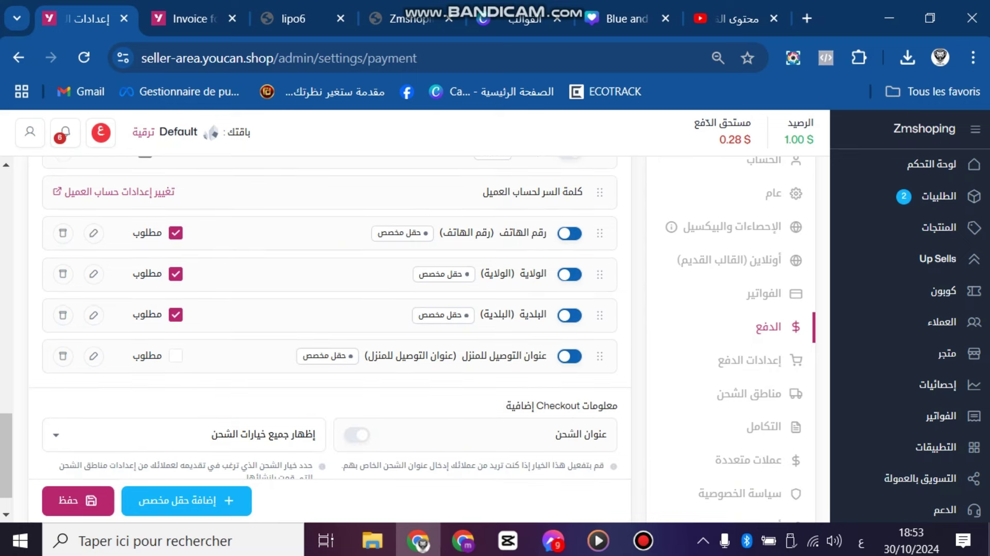
scroll(330, 339, "down", 1)
left_click(186, 486)
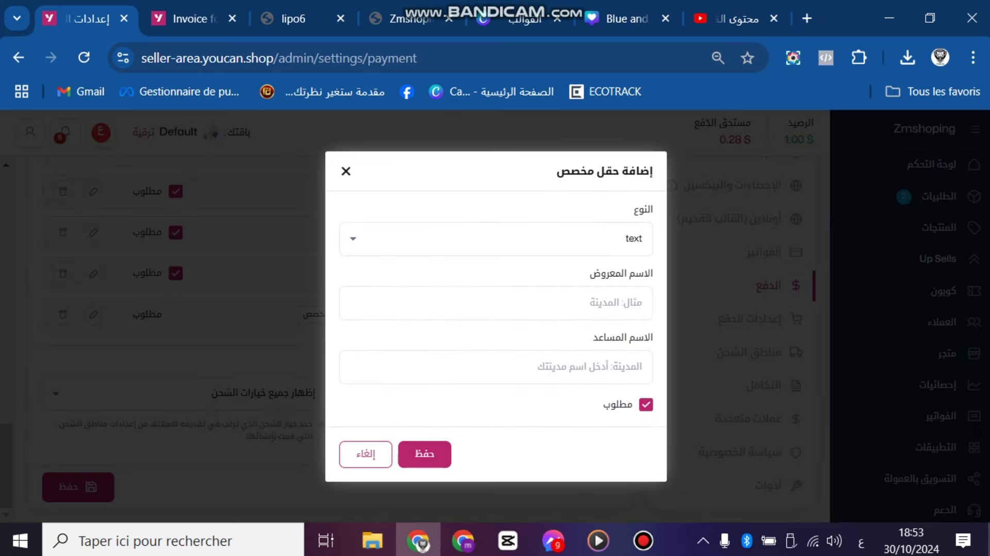
left_click(640, 303)
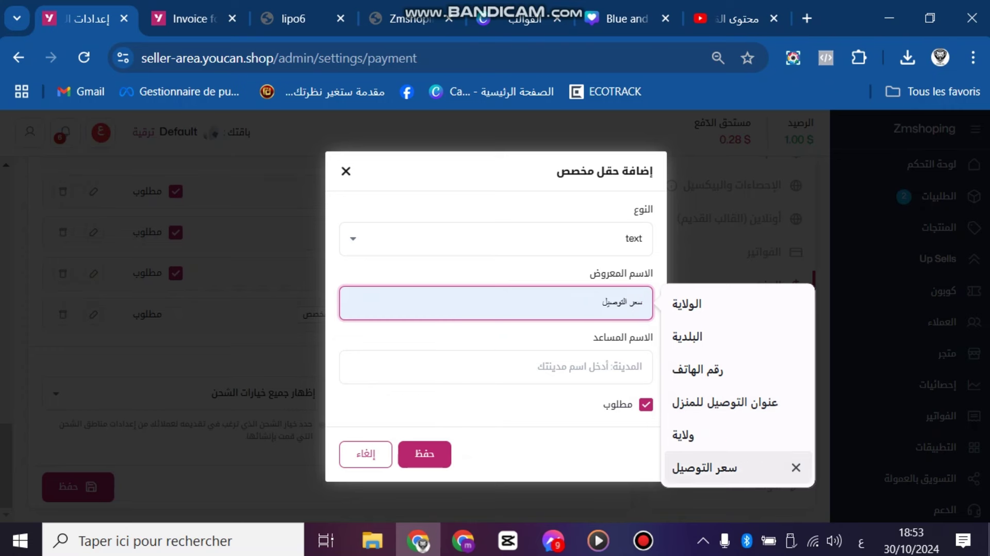
left_click(704, 467)
left_click(495, 366)
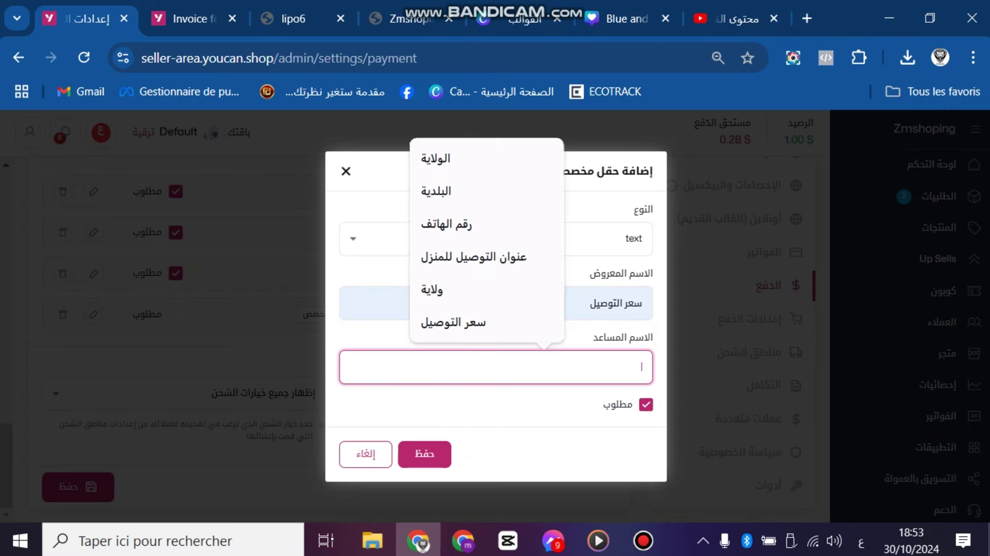
left_click(454, 321)
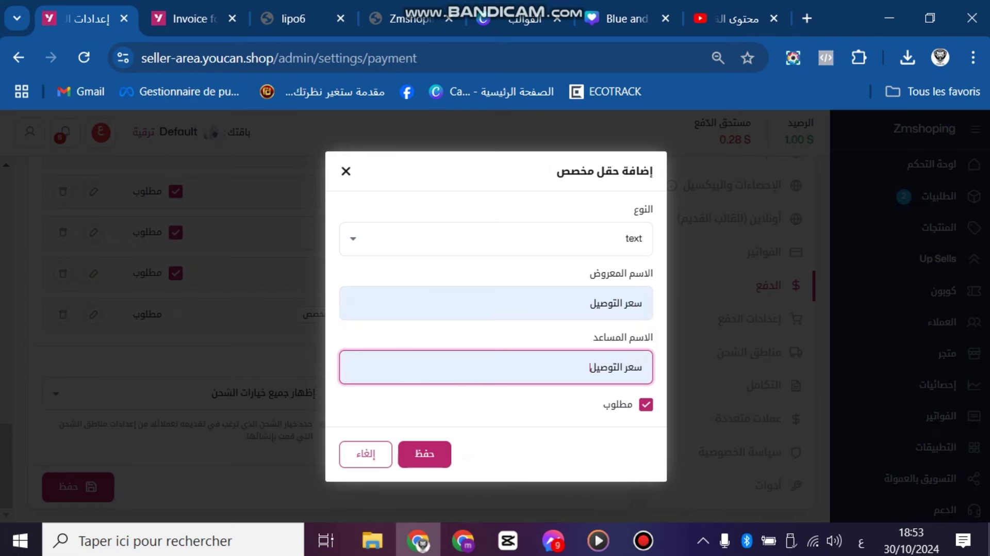
left_click(643, 540)
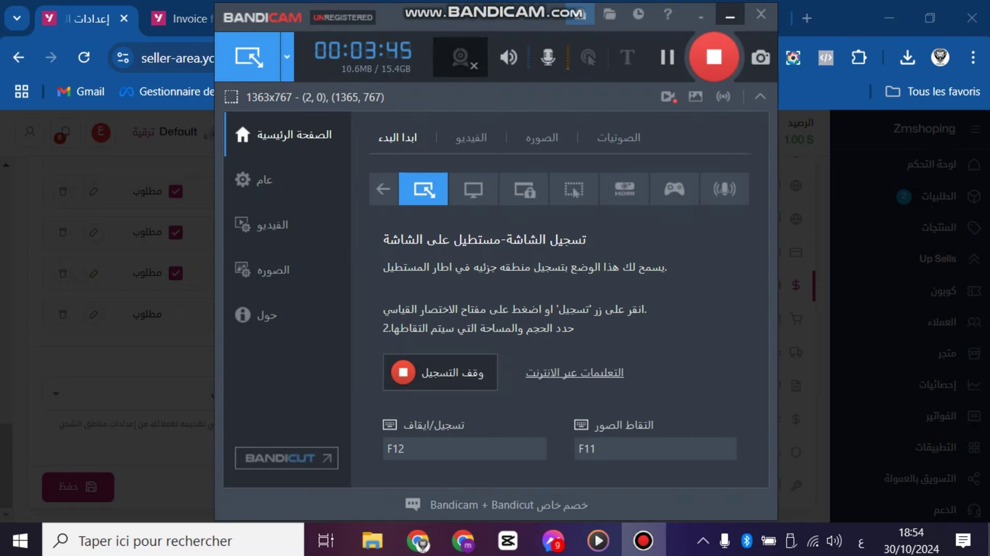
left_click(730, 17)
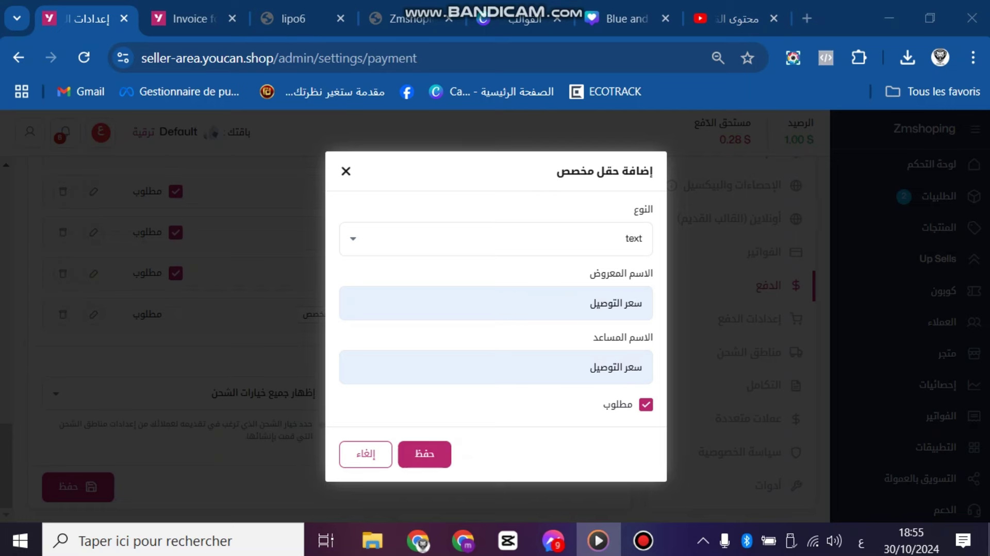
left_click(425, 454)
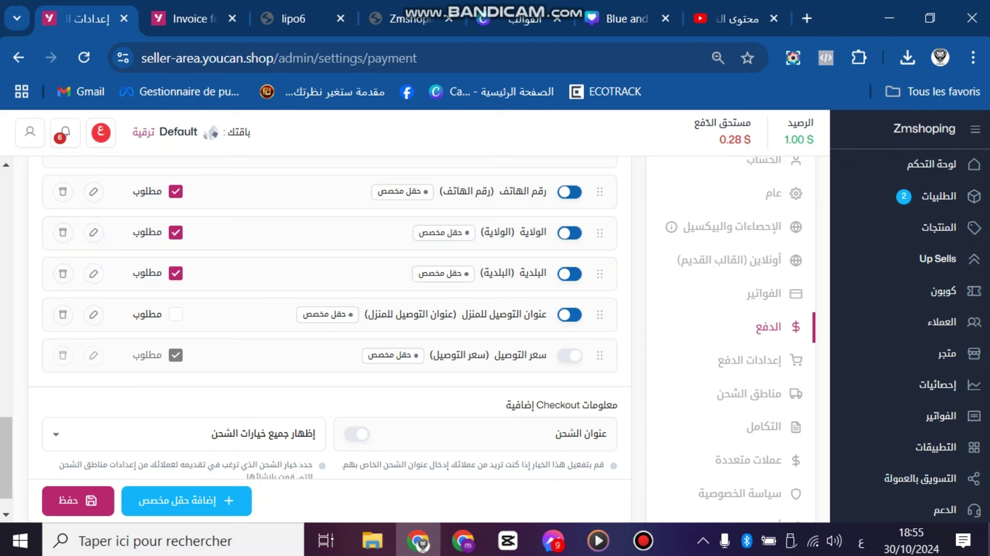
Make سعر التوصيل an enabled, non-required field and save the checkout form settings.
left_click(93, 355)
left_click(645, 404)
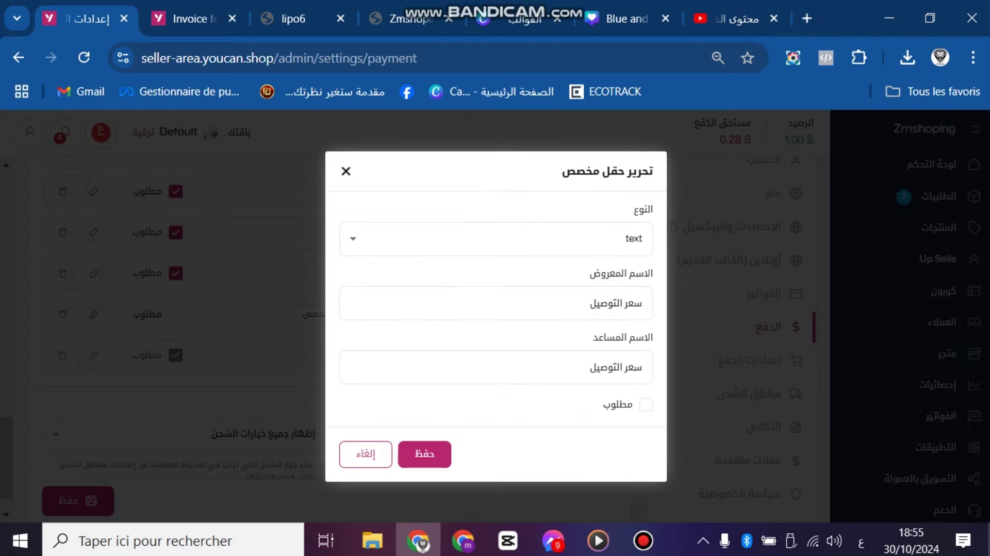
left_click(424, 454)
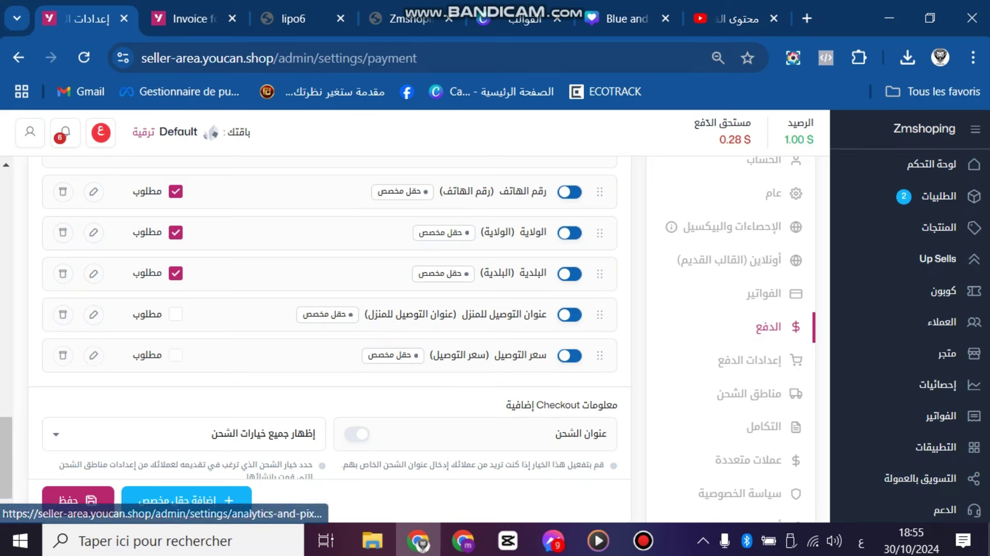
left_click(29, 131)
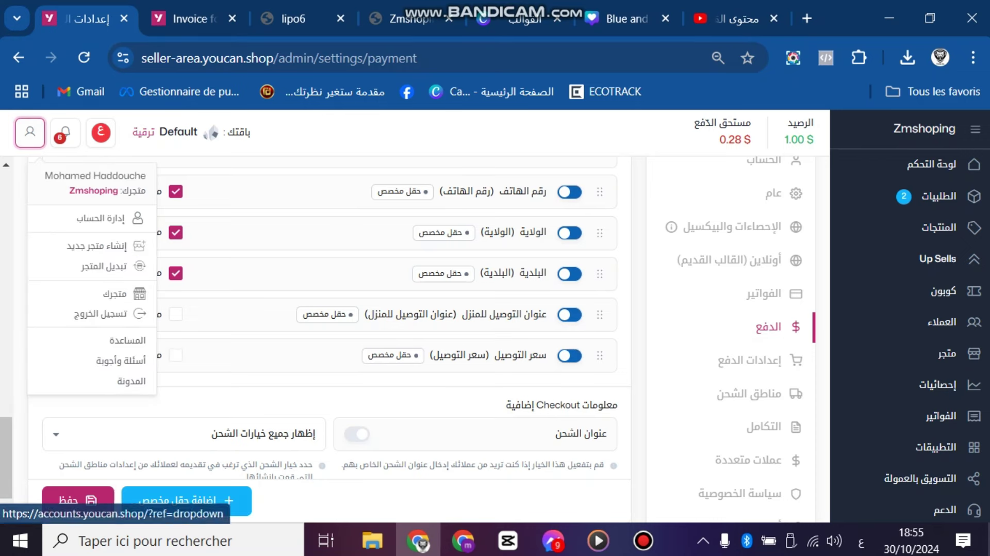
left_click(77, 499)
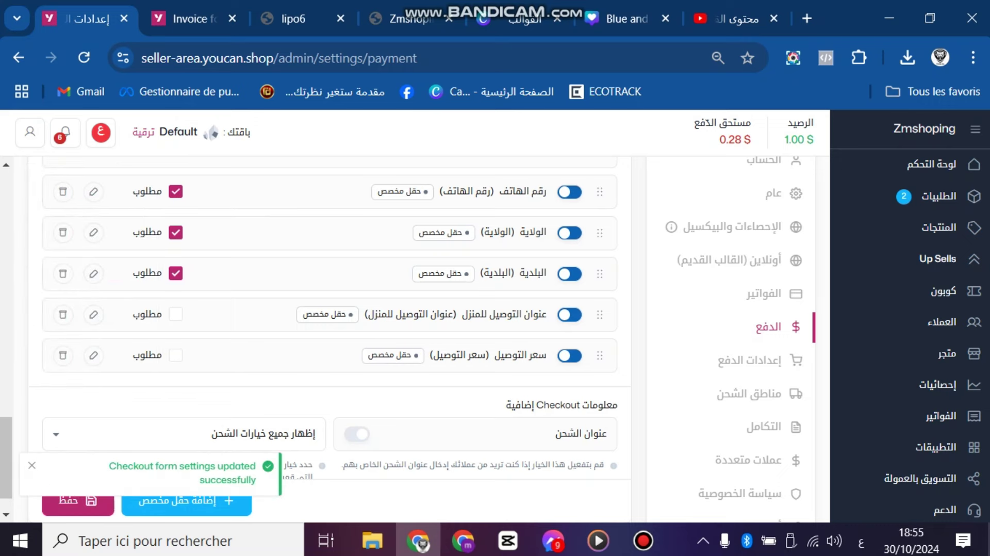
Visit the live storefront and open the product page for باك 4 قطع ب 3900 دج.
left_click(30, 132)
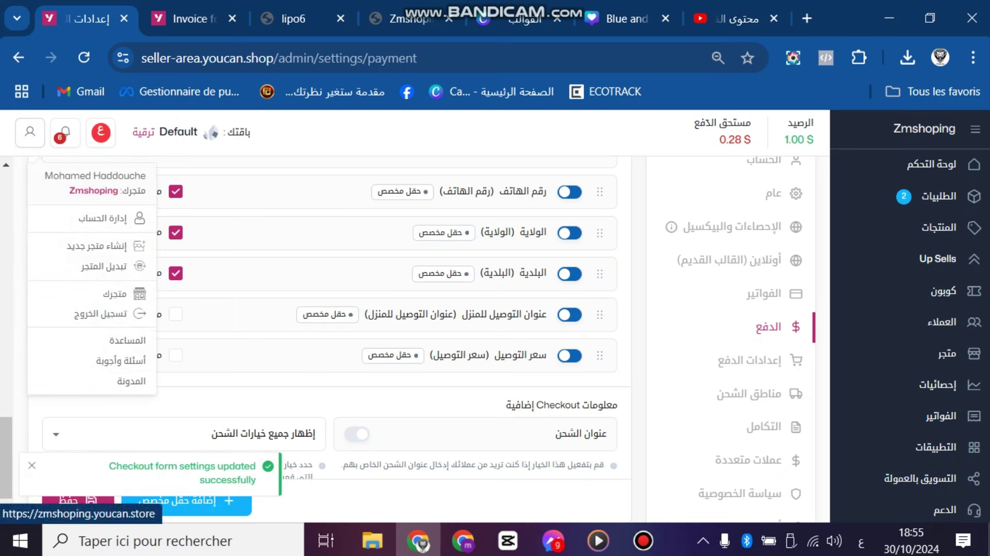
left_click(116, 294)
scroll(489, 335, "down", 5)
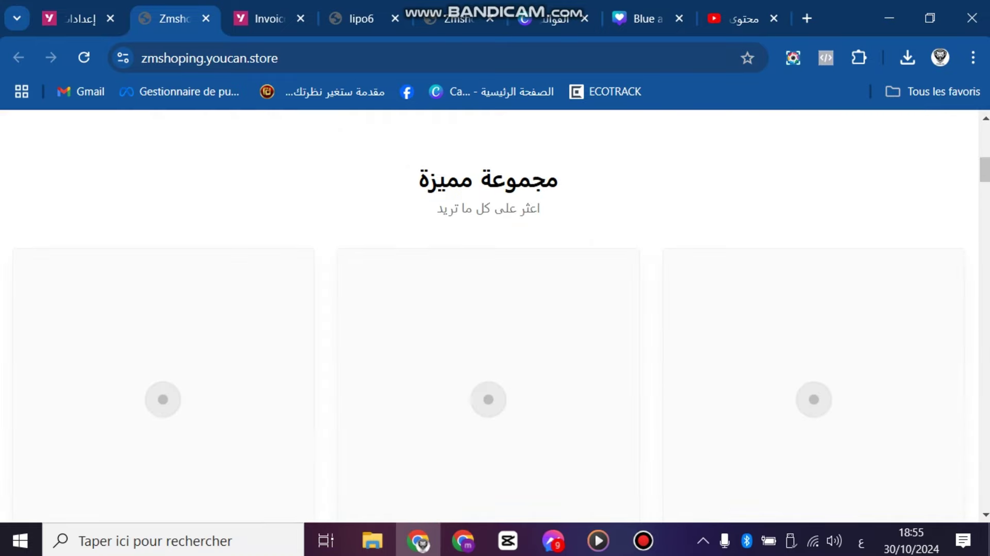
scroll(488, 335, "down", 5)
left_click(489, 399)
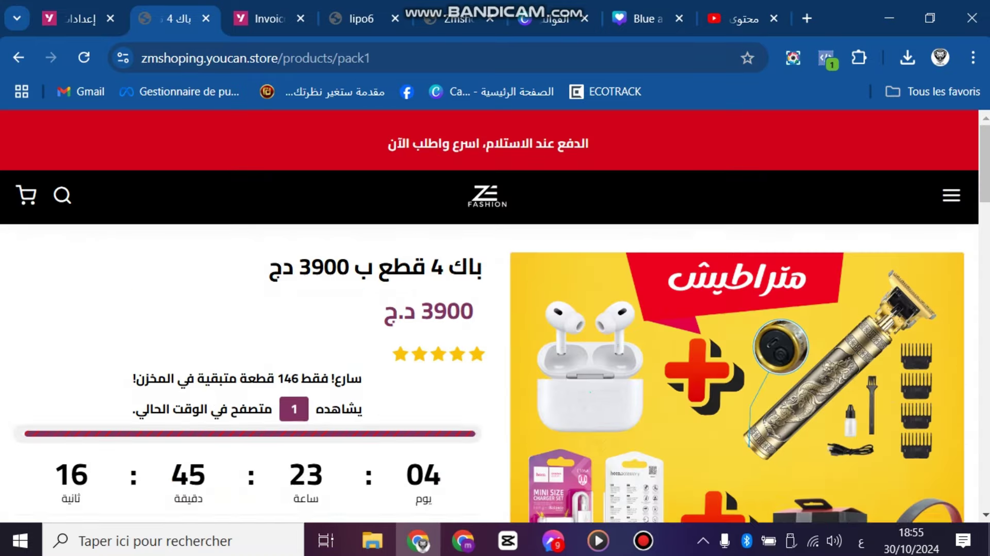
Examine the customer information form and order summary on the product page.
scroll(248, 340, "down", 5)
scroll(247, 341, "down", 3)
left_click(450, 199)
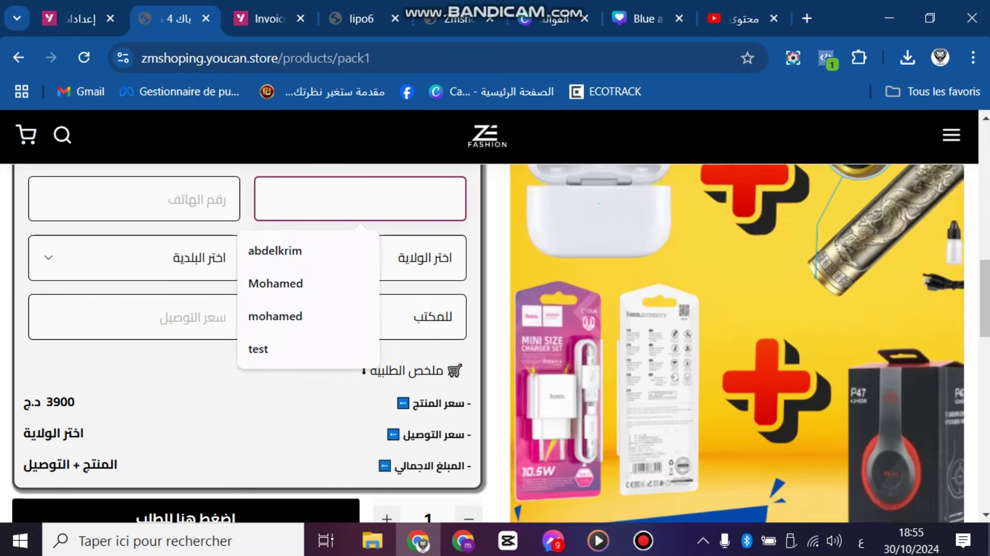
left_click(643, 540)
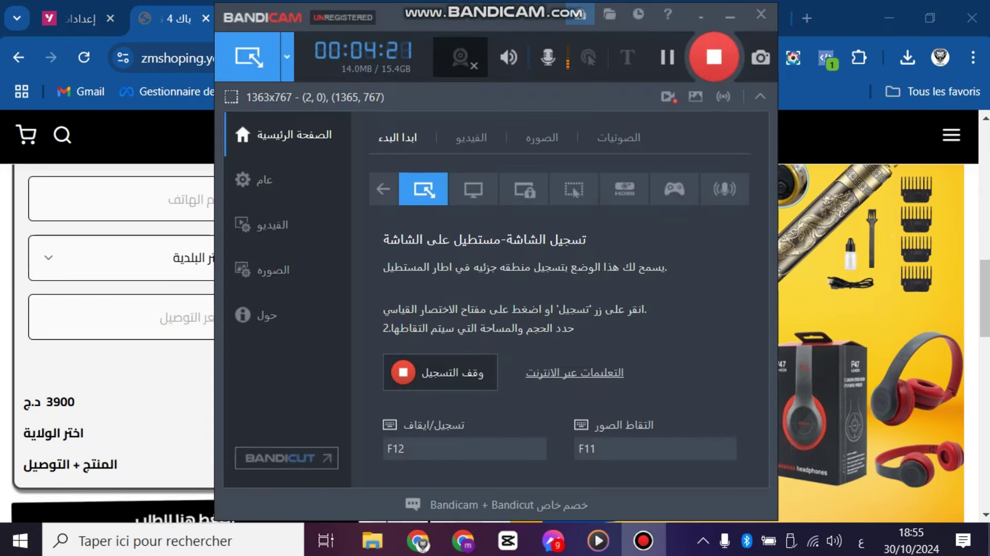
left_click(730, 17)
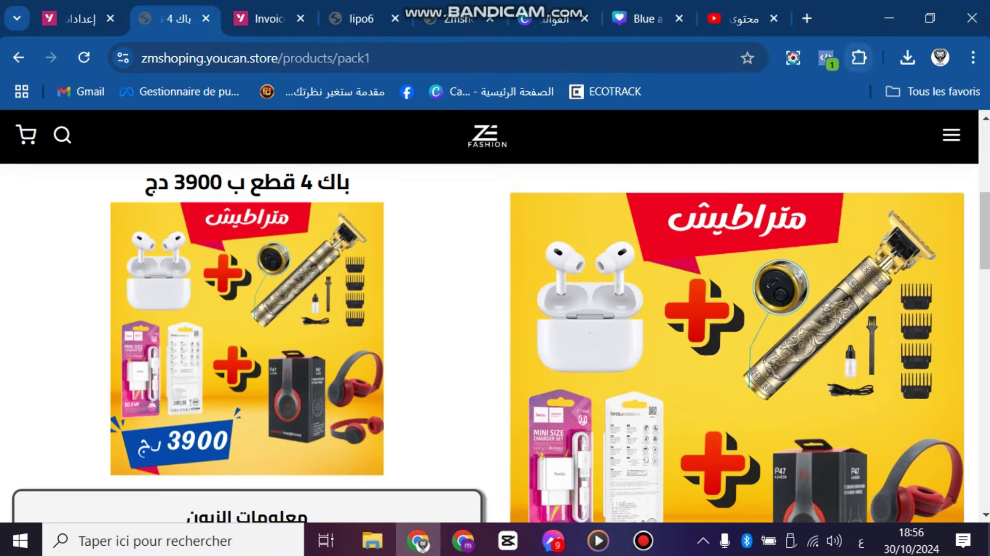
Shrink the browser window to a narrow width and review the product page from its title down to the order form.
left_click(929, 18)
scroll(491, 313, "up", 5)
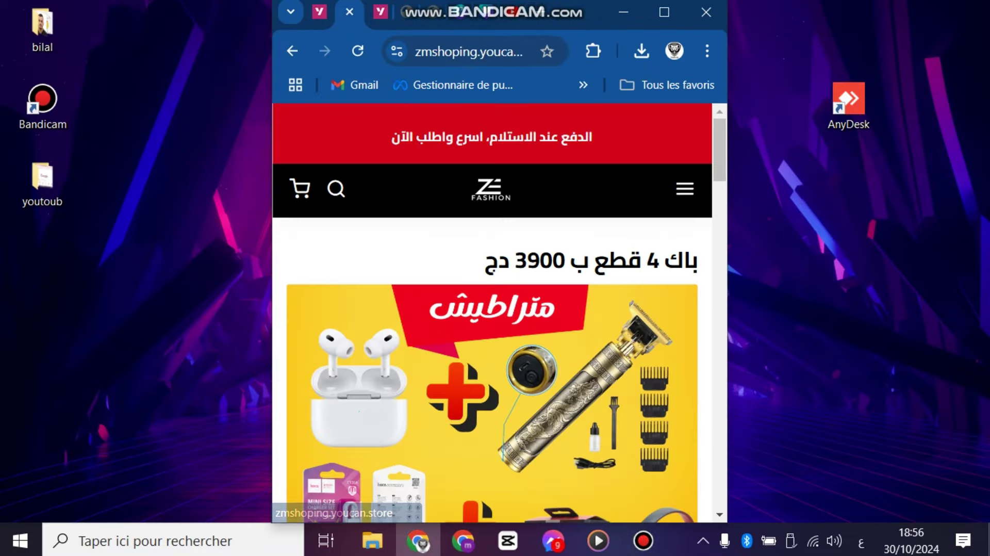
scroll(491, 312, "down", 5)
scroll(491, 312, "up", 2)
scroll(491, 313, "up", 3)
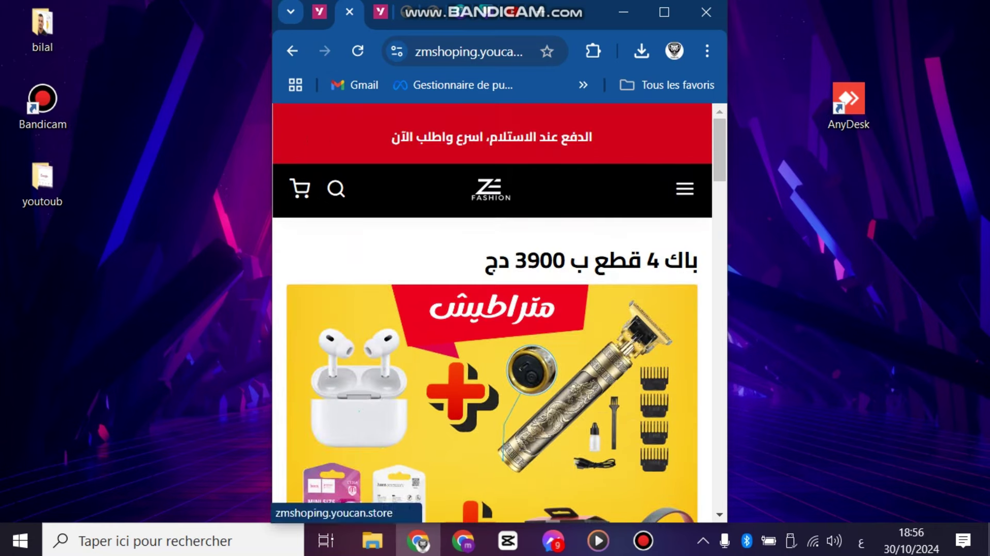
left_click_drag(683, 261, 570, 260)
left_click(571, 261)
scroll(492, 310, "down", 12)
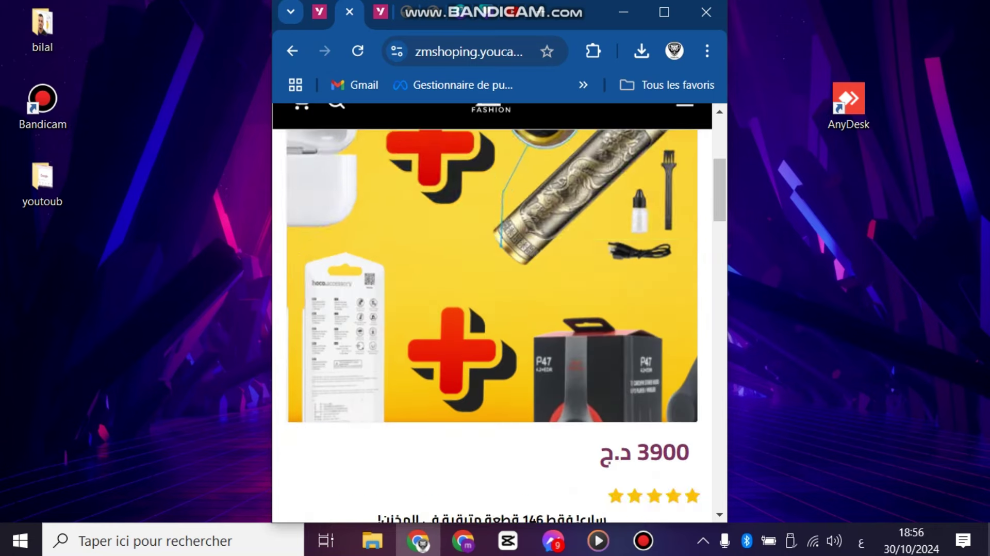
scroll(492, 309, "down", 5)
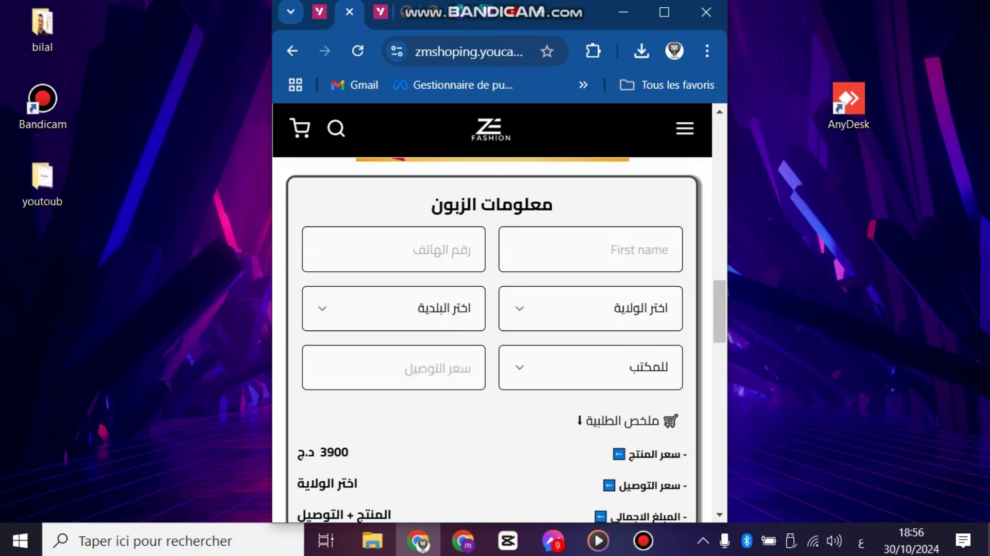
Fill the order form's first-name field with a saved suggestion and go to the phone field.
left_click(667, 249)
left_click(506, 299)
left_click(470, 249)
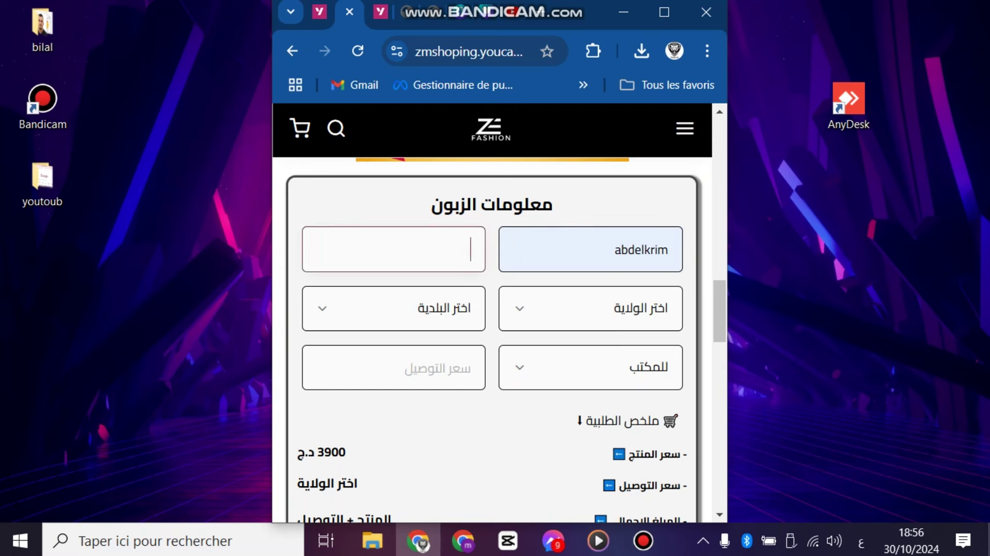
Check the options offered by the province, municipality and delivery-type lists in the order form.
left_click(590, 308)
left_click(590, 307)
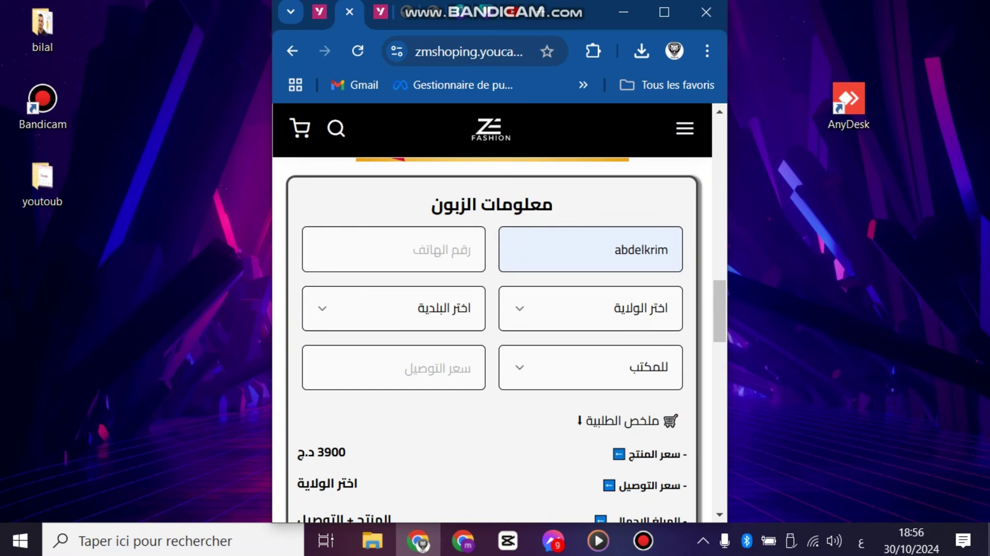
left_click(394, 308)
left_click(590, 308)
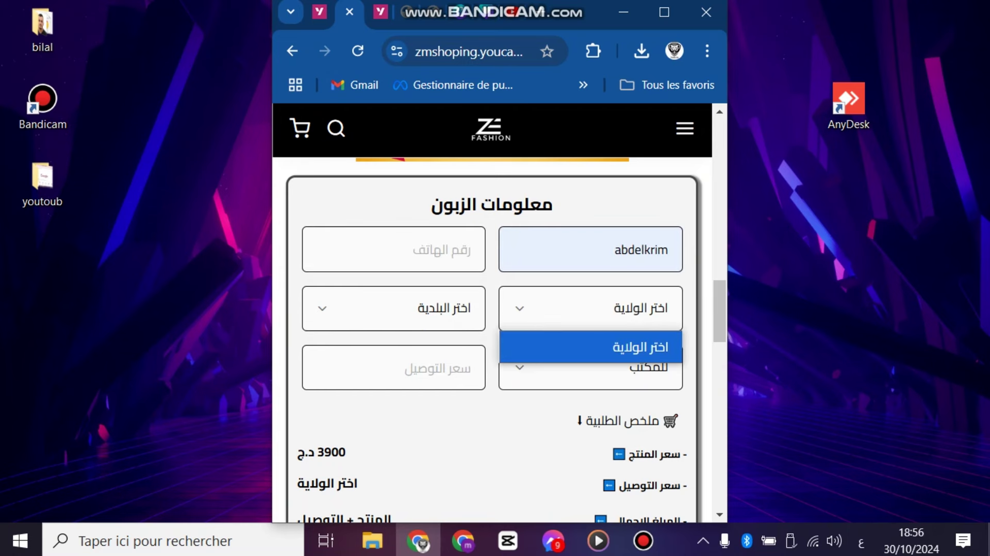
left_click(393, 308)
left_click(591, 307)
left_click(590, 375)
left_click(590, 367)
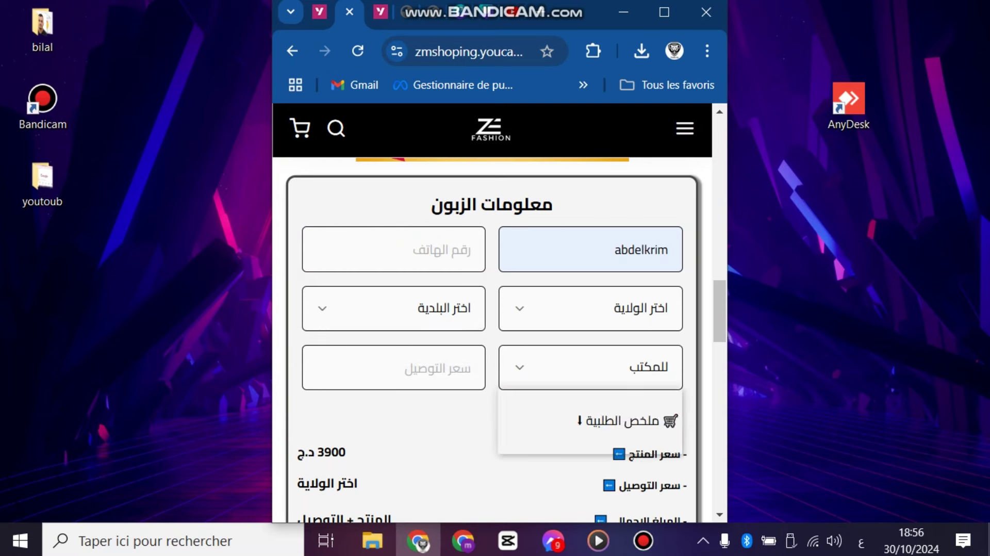
left_click(591, 367)
left_click(591, 308)
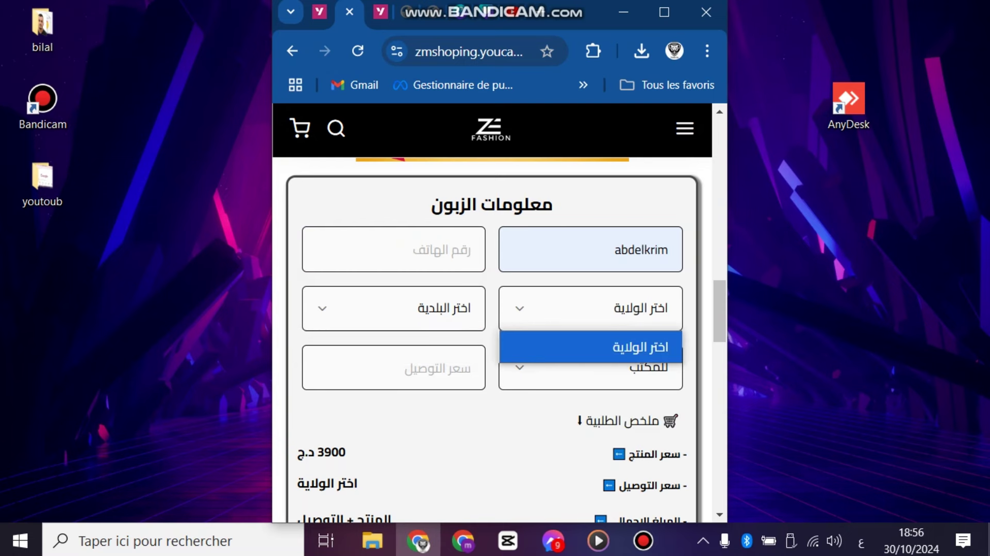
left_click(393, 308)
Clear the first name from the order form and bring up the phone field's context options.
double_click(614, 249)
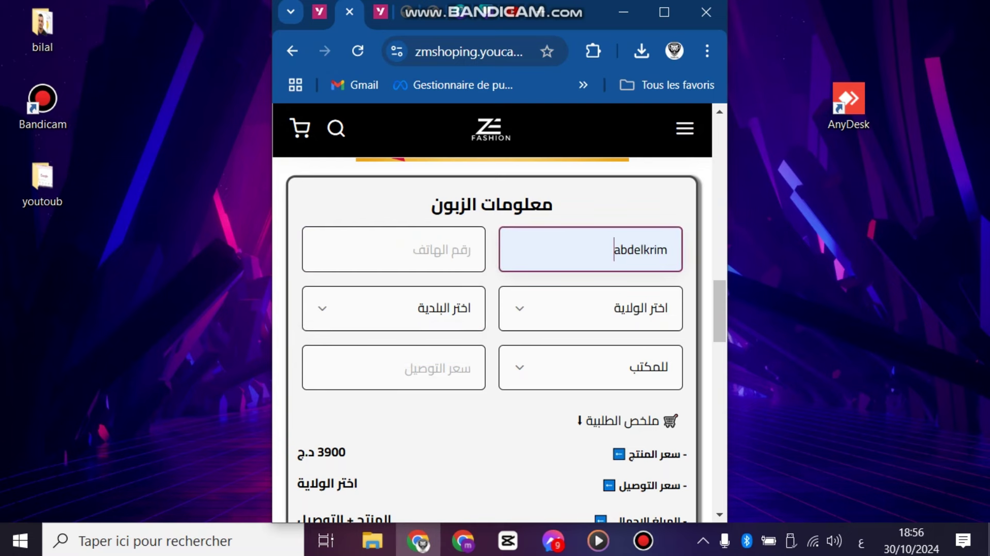
key("BackSpace")
left_click(469, 249)
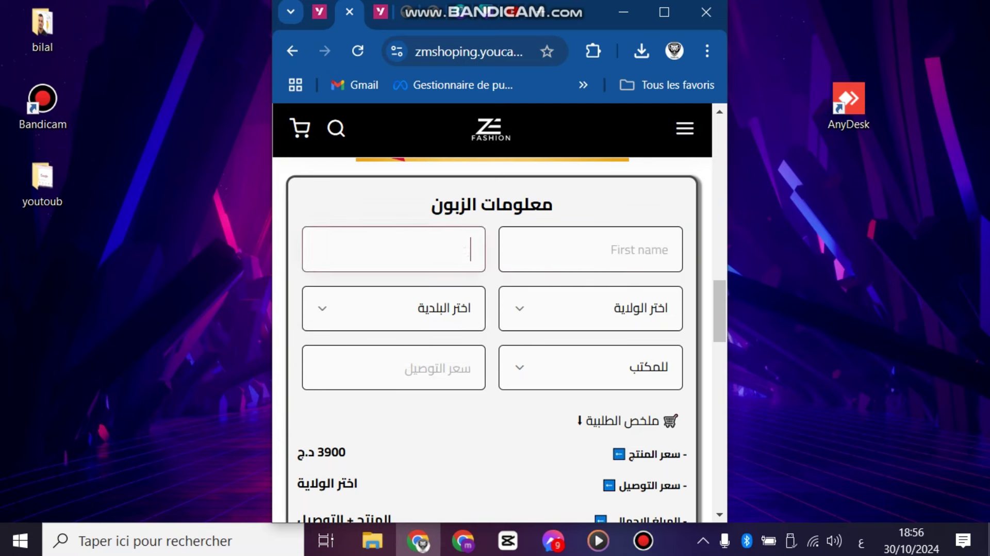
right_click(428, 249)
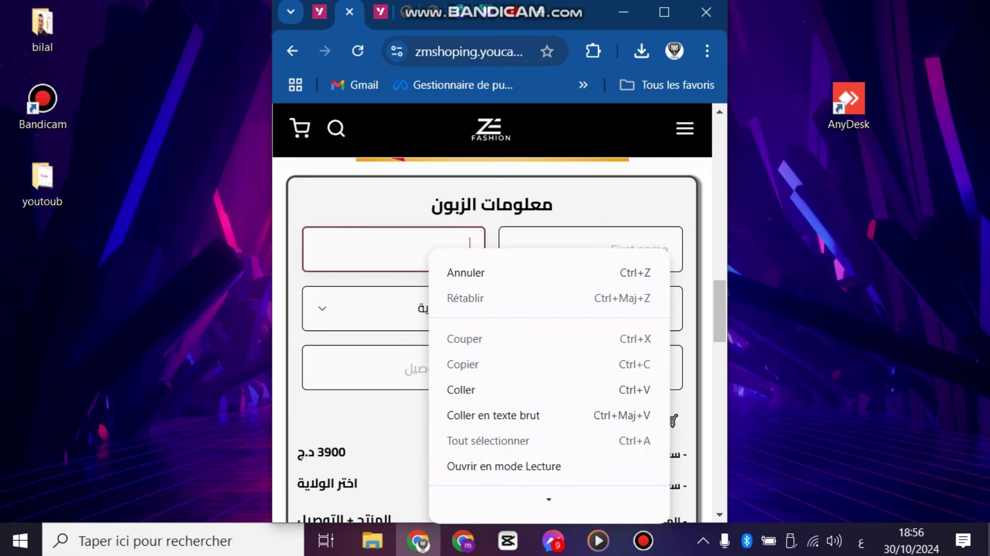
Maximize the browser window and return to the phone field in the order form.
left_click(664, 12)
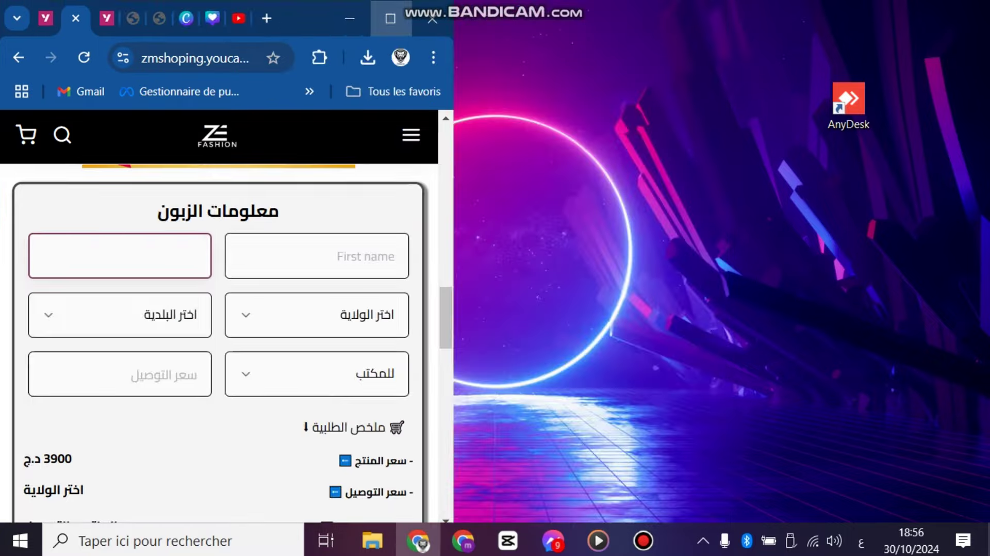
scroll(598, 177, "down", 2)
scroll(495, 340, "up", 10)
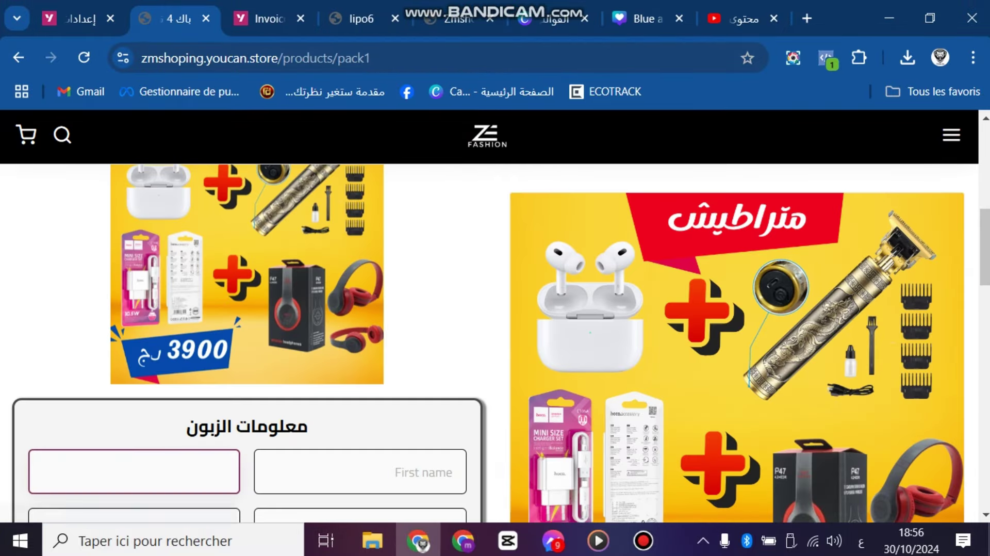
scroll(495, 340, "down", 2)
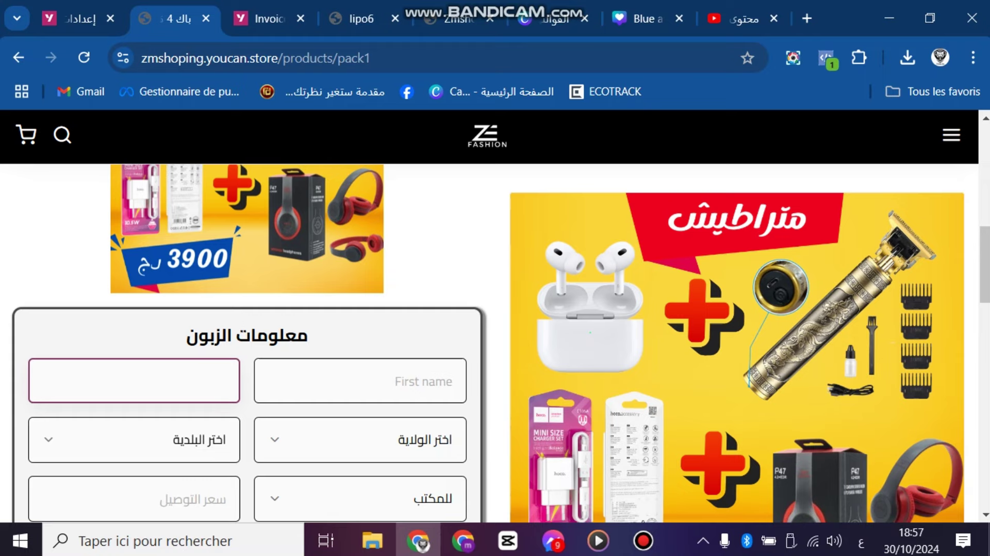
right_click(174, 382)
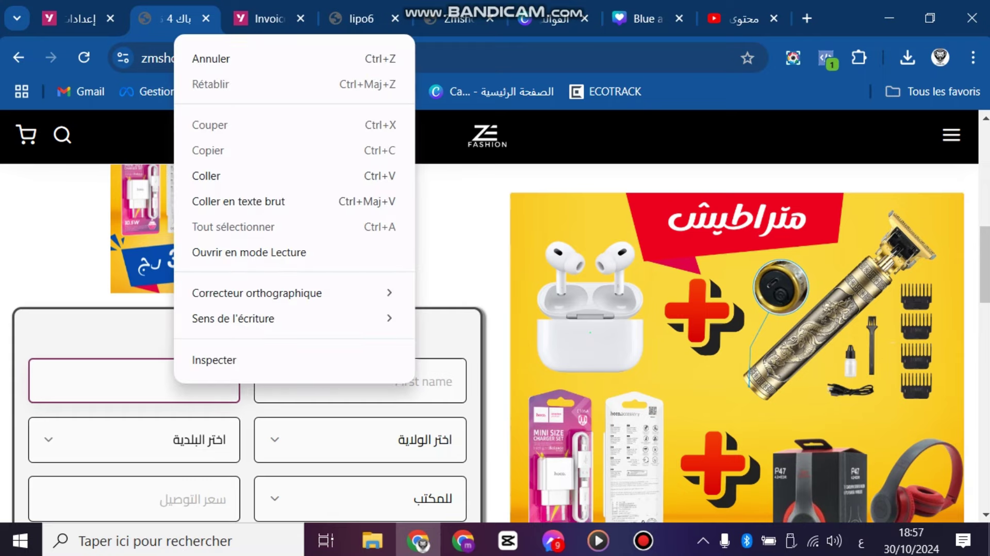
In the store's seller settings, open the CSS/JavaScript configs of أونلاين (القالب القديم).
left_click(77, 19)
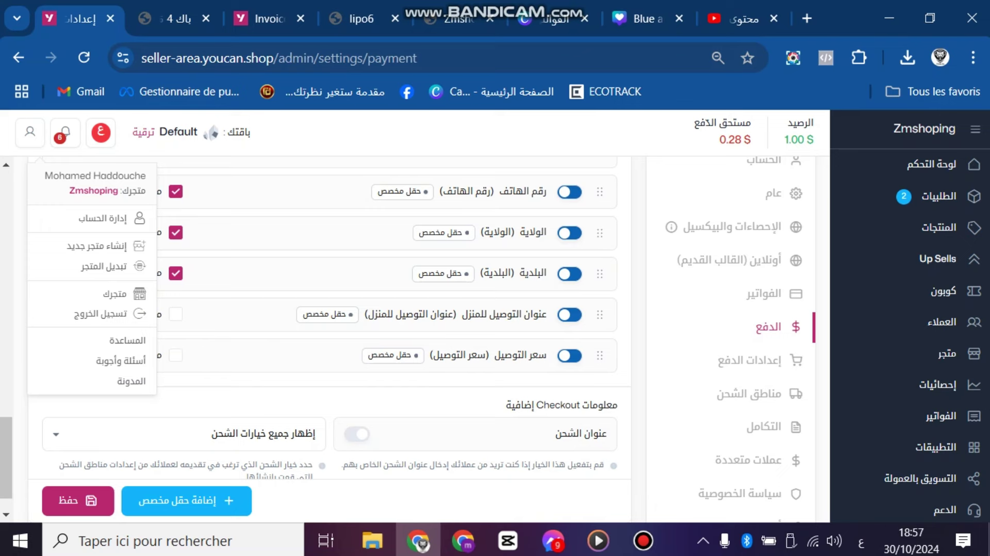
left_click(738, 260)
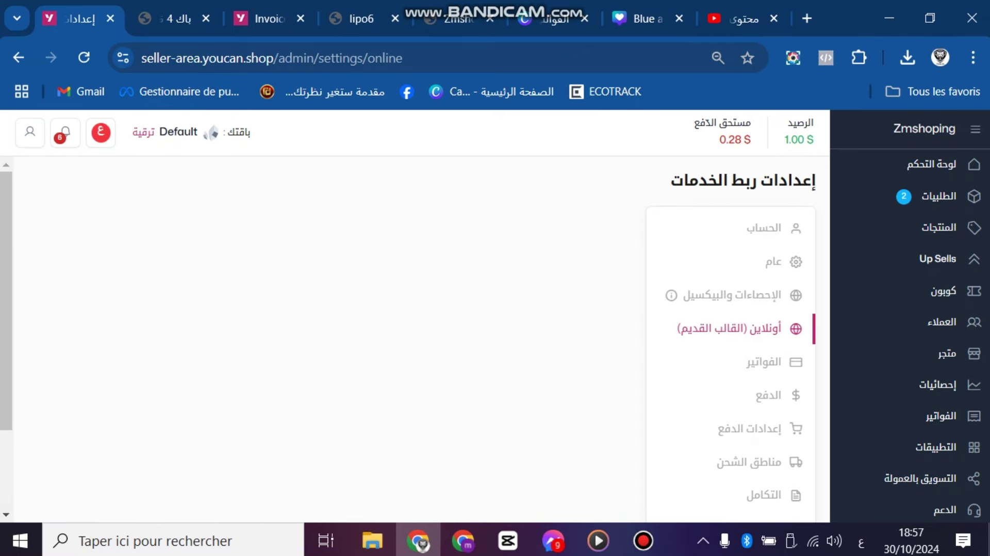
left_click(400, 223)
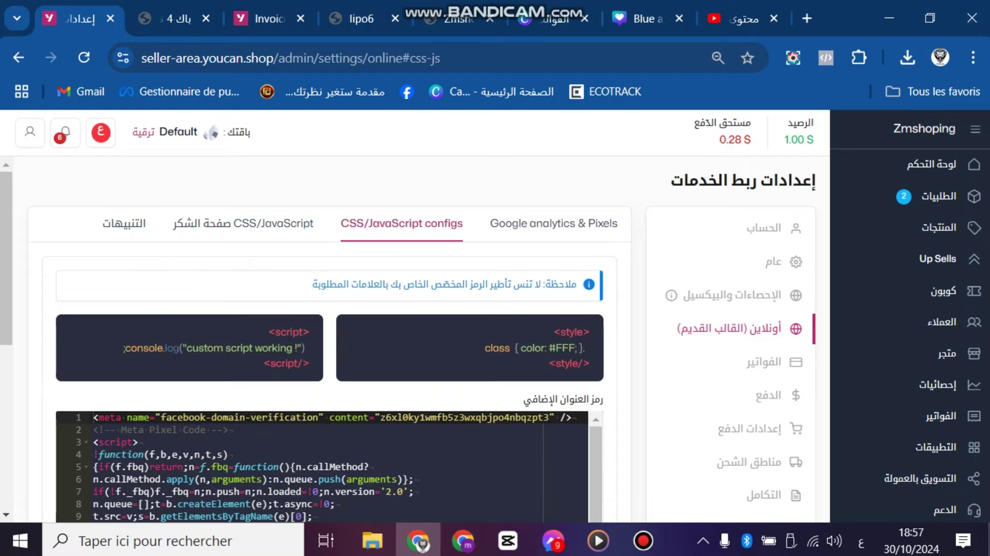
scroll(322, 454, "down", 5)
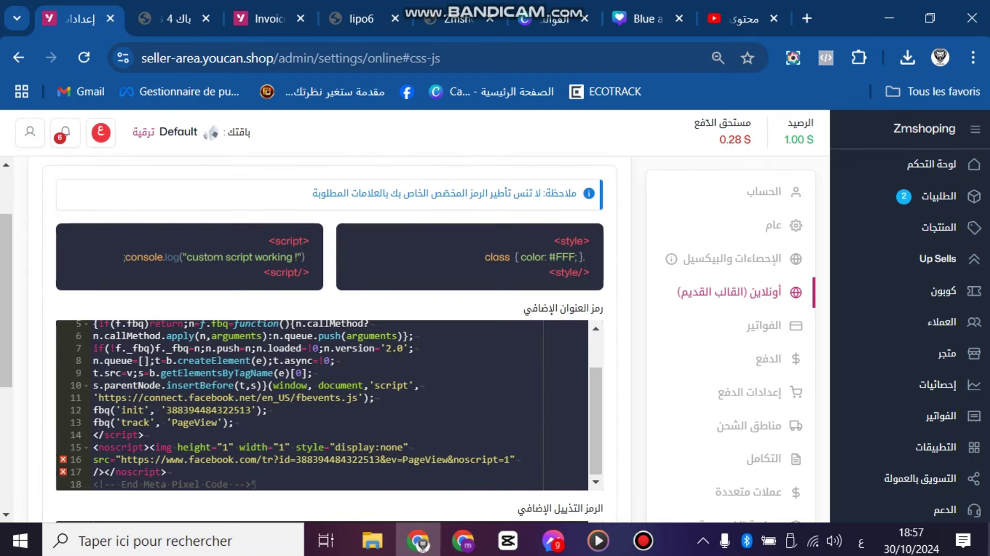
left_click(643, 539)
scroll(322, 405, "up", 4)
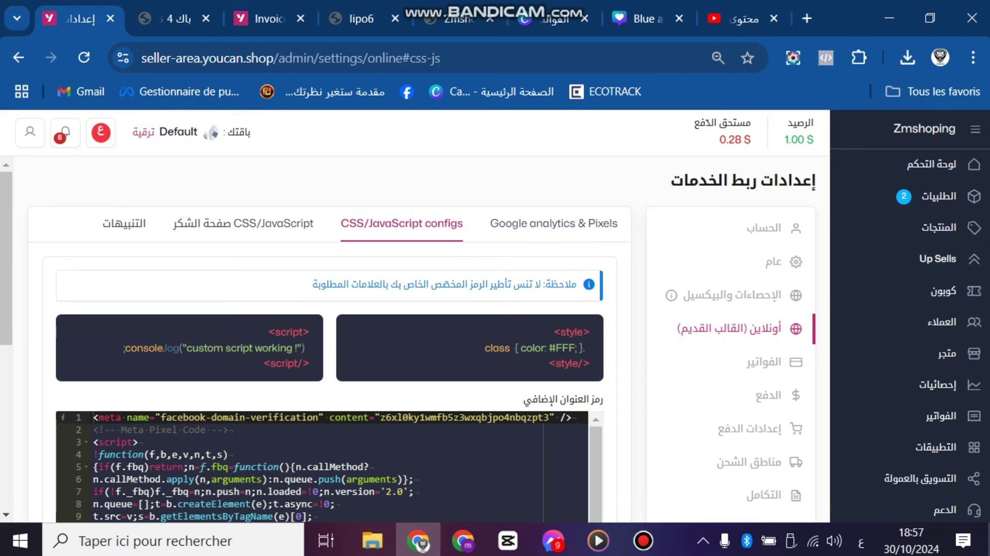
Locate the nameNumber variable in the الرمز التذييل الإضافي code and place the cursor in its custom field ID.
scroll(323, 404, "down", 5)
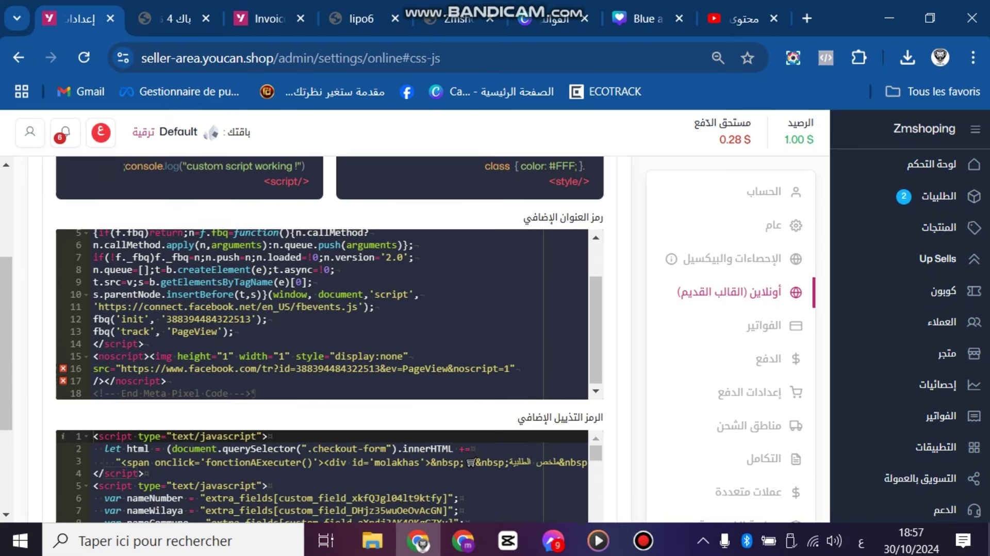
scroll(322, 477, "down", 3)
scroll(322, 477, "up", 2)
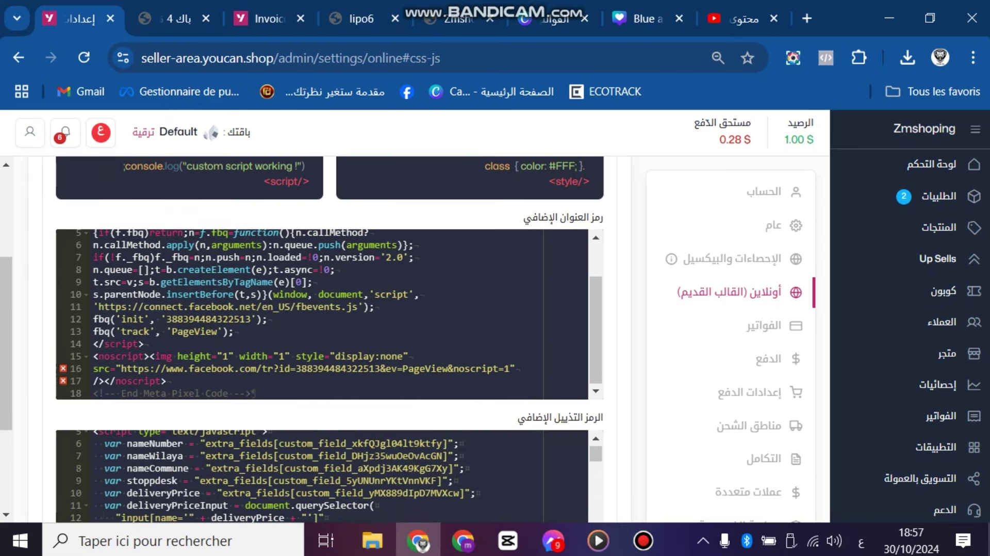
left_click(301, 443)
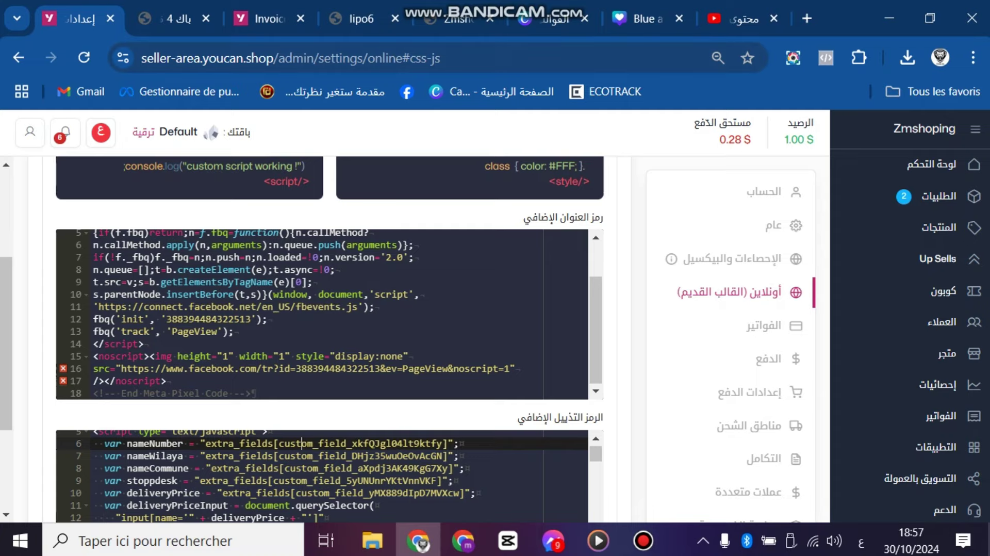
Inspect the product page's phone field in widened DevTools and open its name attribute for editing.
left_click(175, 18)
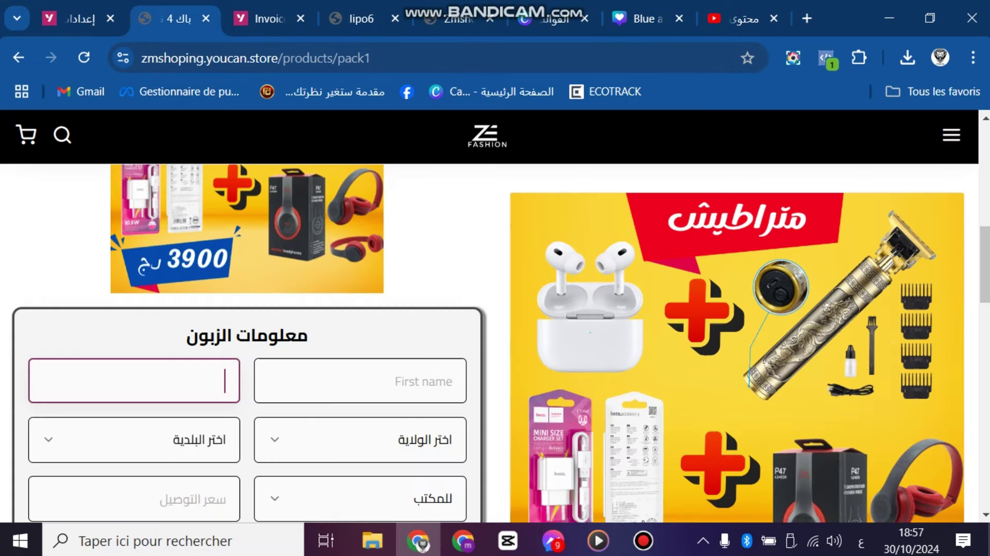
right_click(204, 385)
left_click(244, 361)
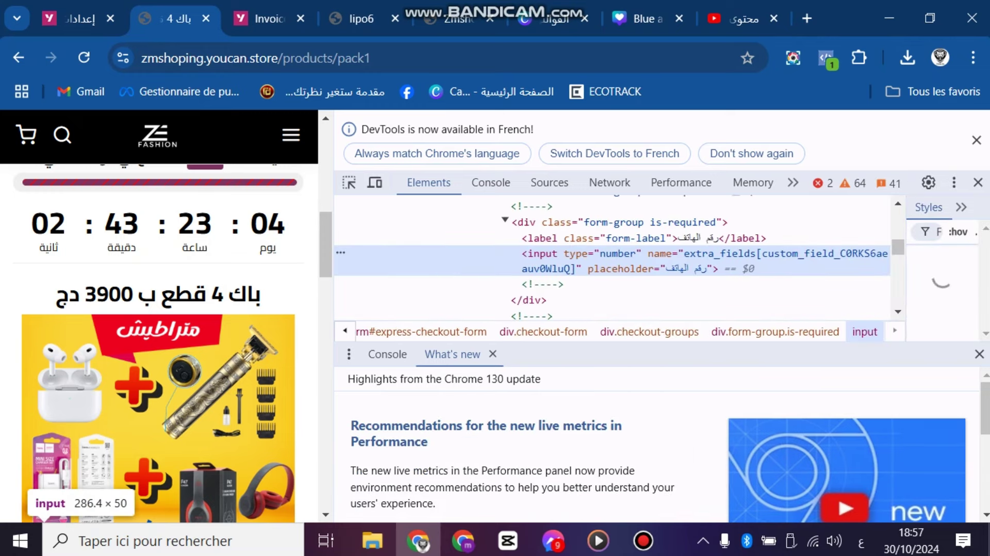
double_click(785, 253)
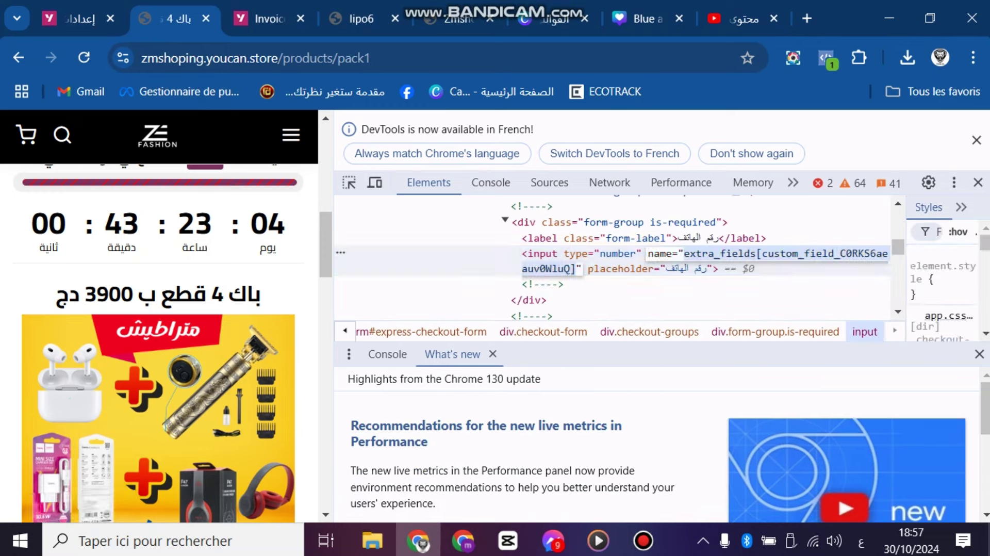
left_click(822, 253)
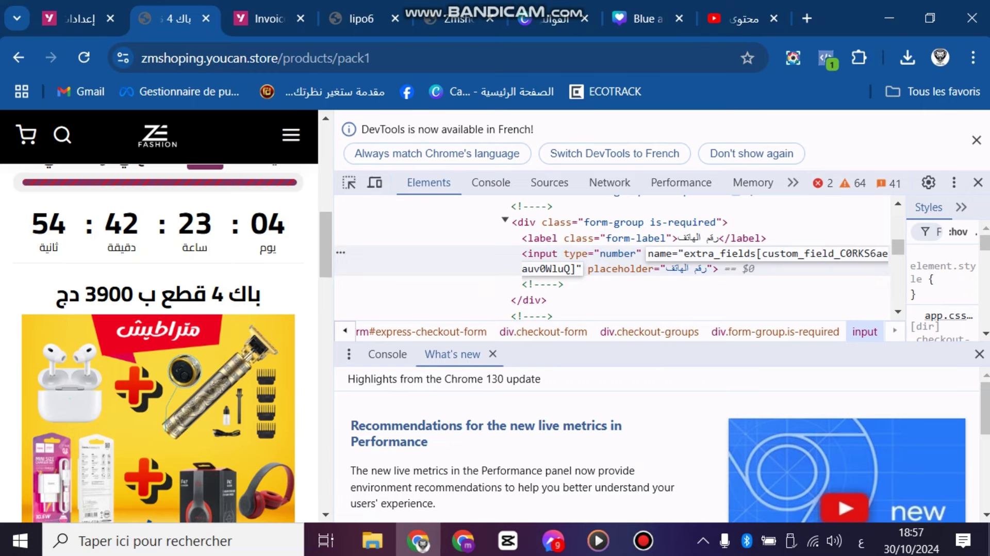
left_click_drag(333, 184, 210, 184)
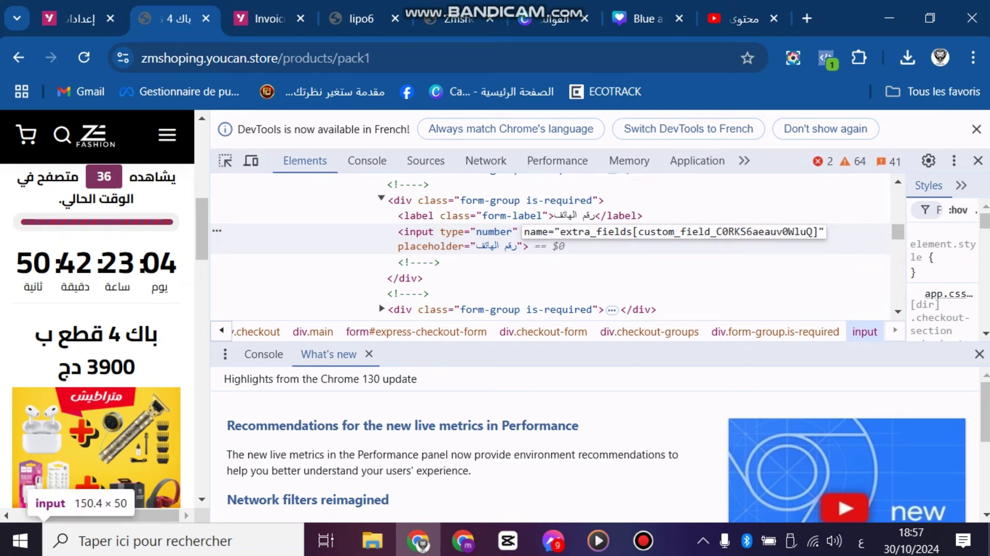
Select and copy the ID custom_field_C0RKS6aeauv0WluQ from the phone input's name attribute.
key("shift+Right")
key("shift+Right")
key("shift+Right")
key("shift+Right")
key("shift+Right")
key("shift+Right")
key("shift+Right")
key("shift+Right")
key("shift+Right")
key("shift+Right")
key("shift+Right")
key("shift+Right")
key("shift+Right")
key("shift+Right")
key("shift+Right")
key("shift+Right")
key("shift+Right")
key("shift+Right")
key("shift+Right")
key("shift+Right")
key("shift+Right")
key("shift+Right")
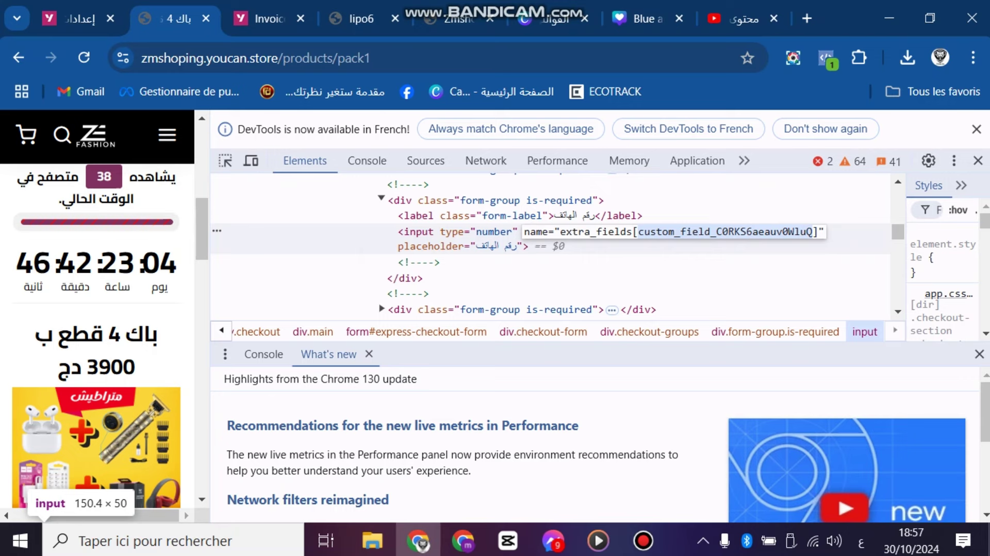
right_click(792, 231)
key("Return")
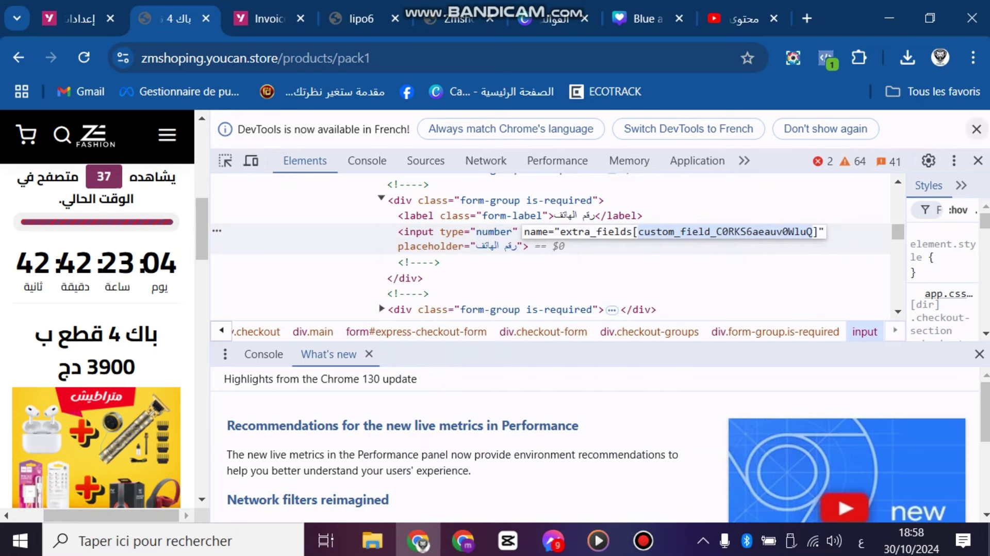
Dismiss the language notice, close DevTools and return to the footer code in the store settings.
left_click(976, 129)
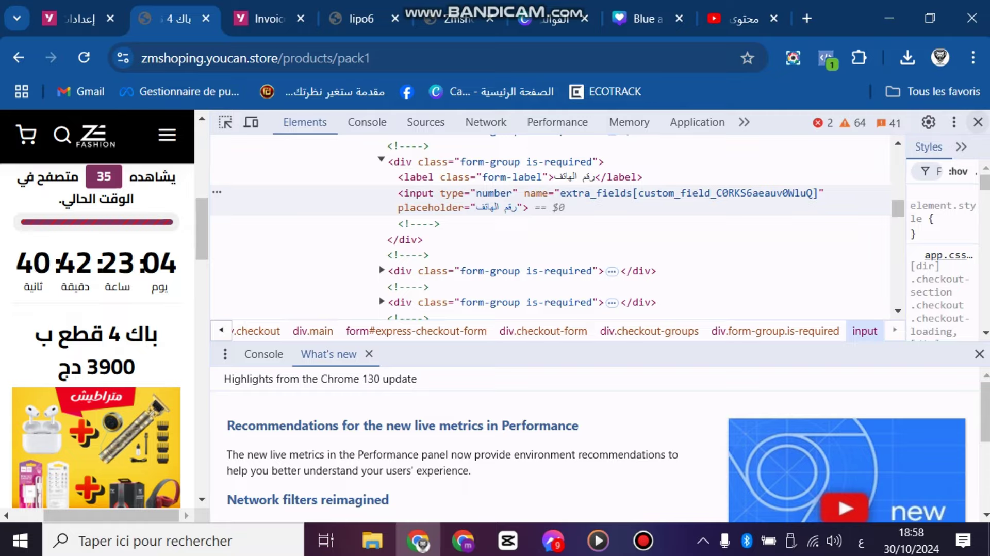
key("F12")
left_click(77, 18)
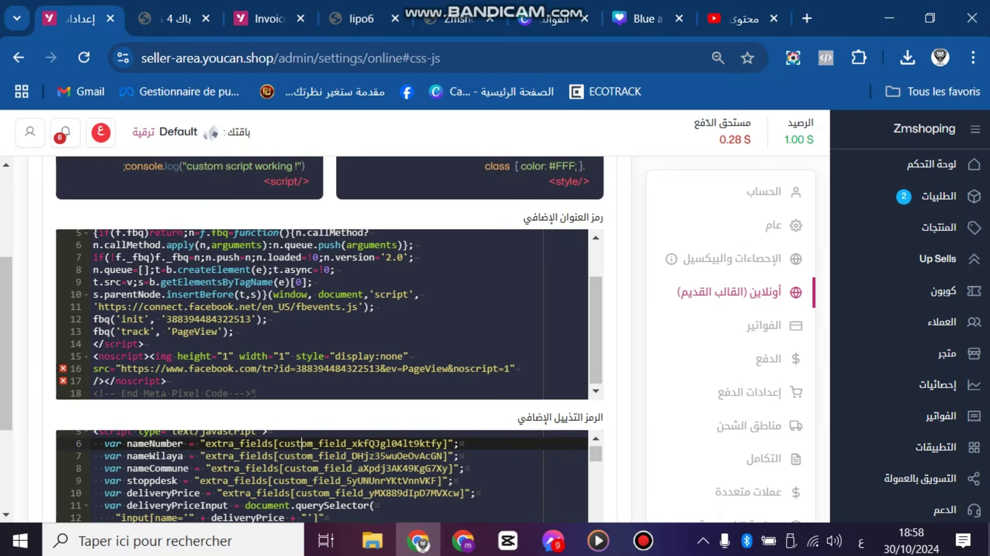